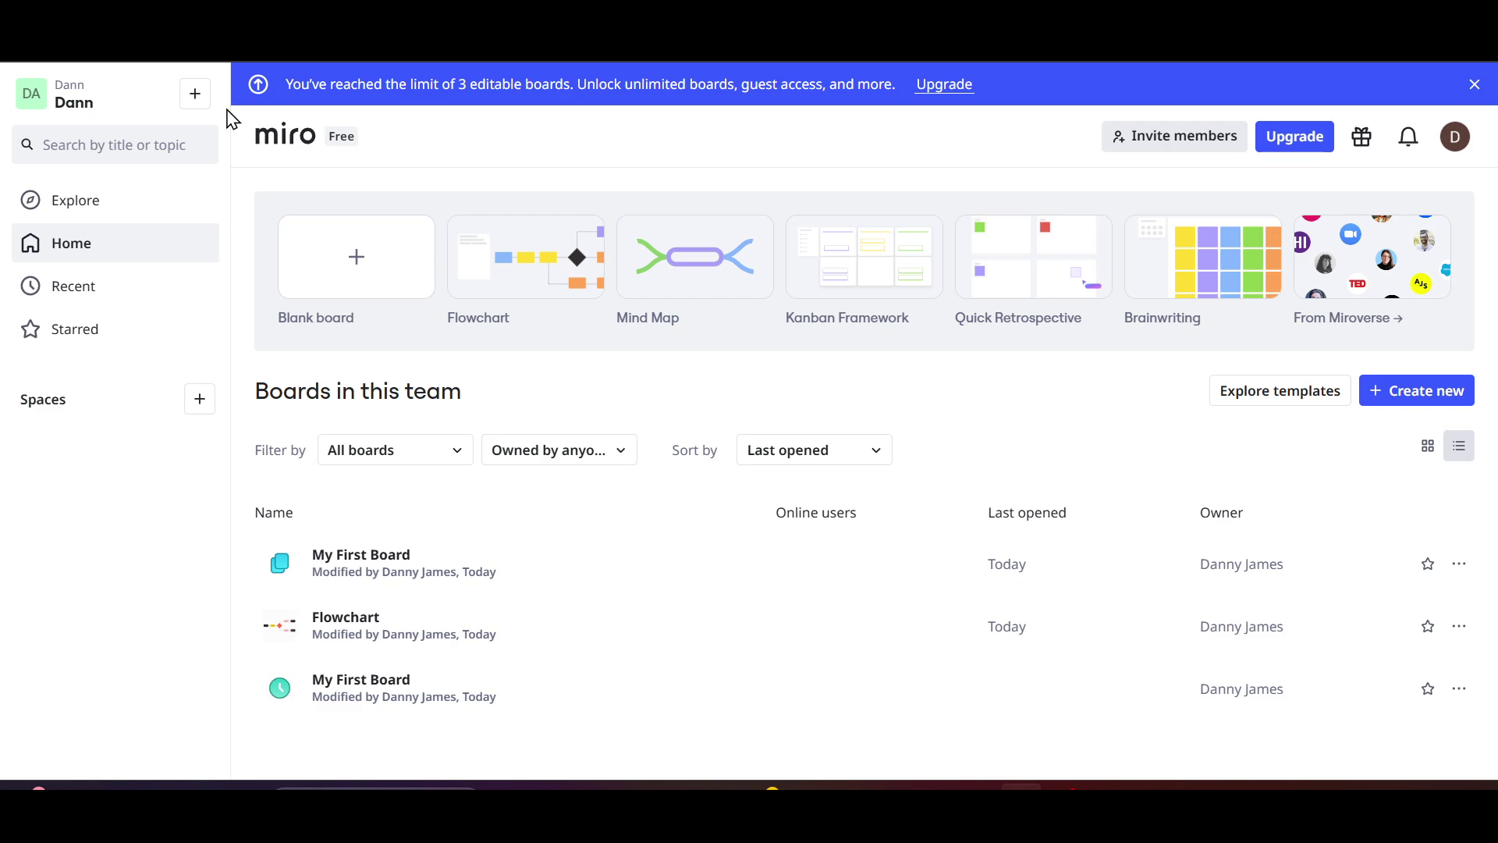
# Step: Open the Miro website from the Google search results and create a new team board from the boards dashboard
pyautogui.click(21, 64)
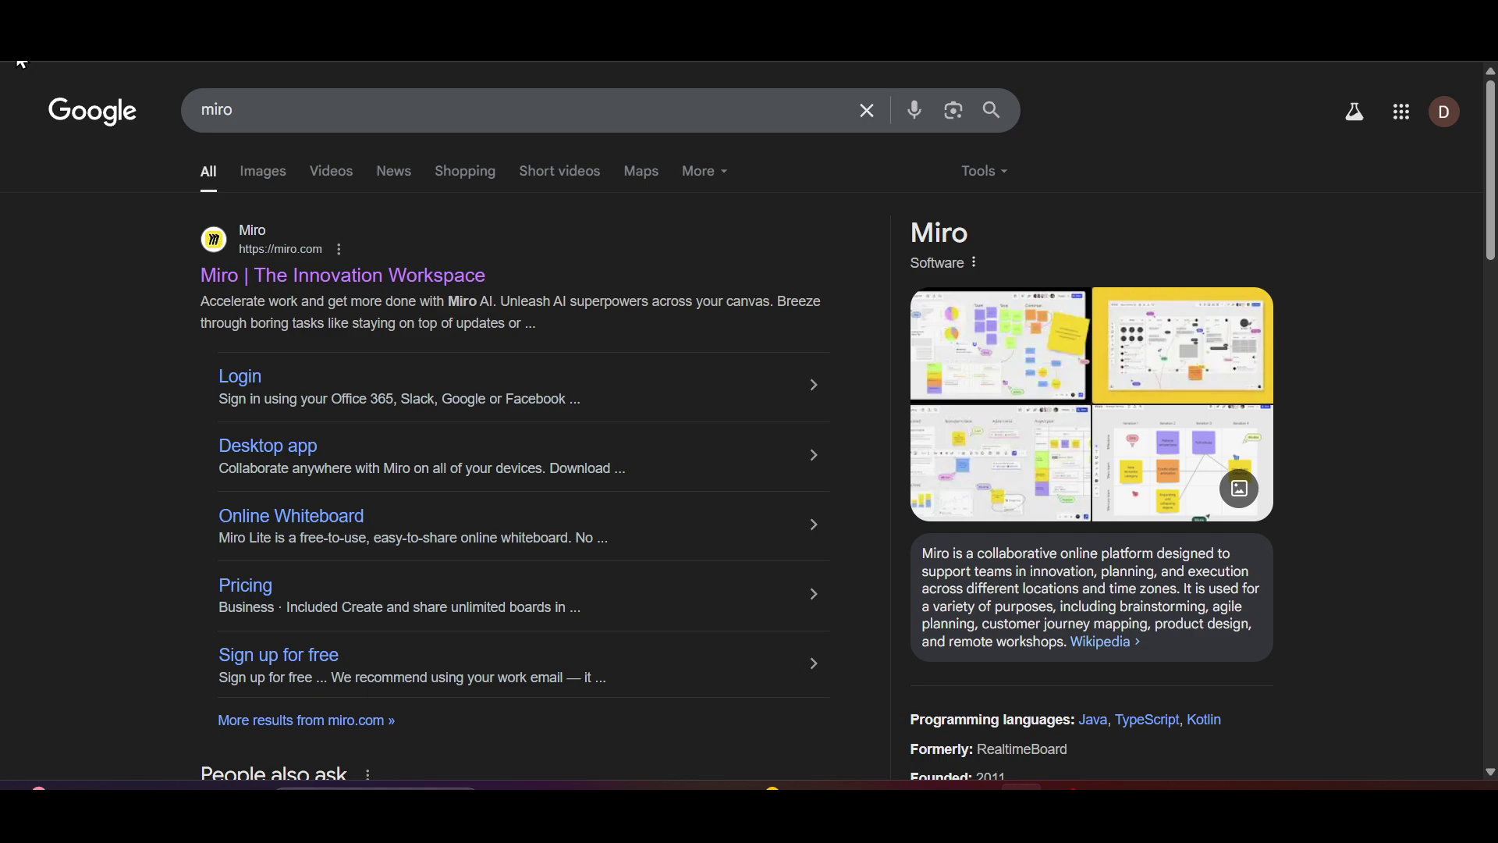
pyautogui.click(290, 289)
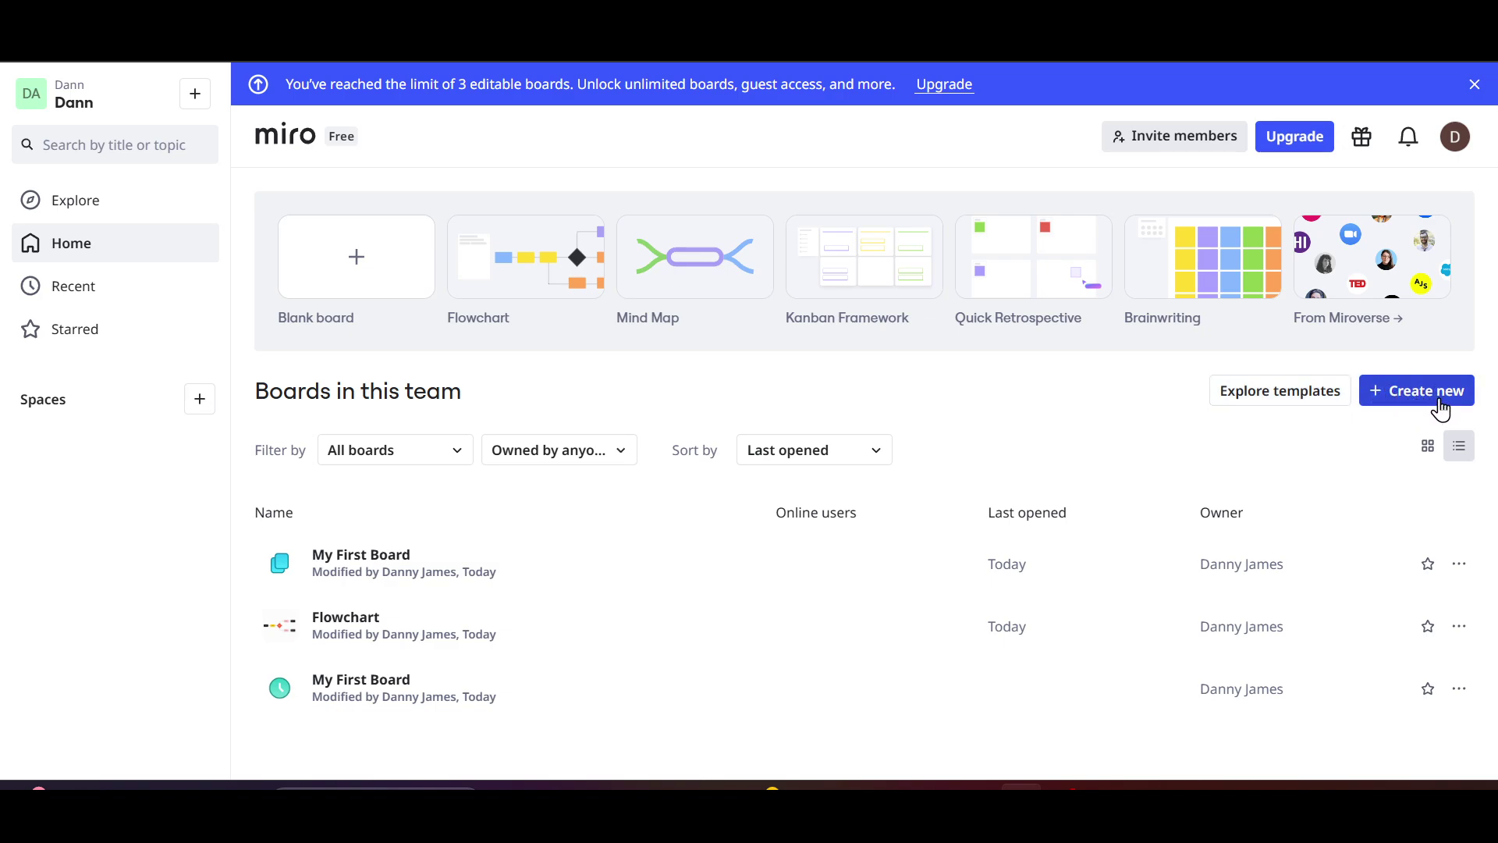
pyautogui.click(1409, 400)
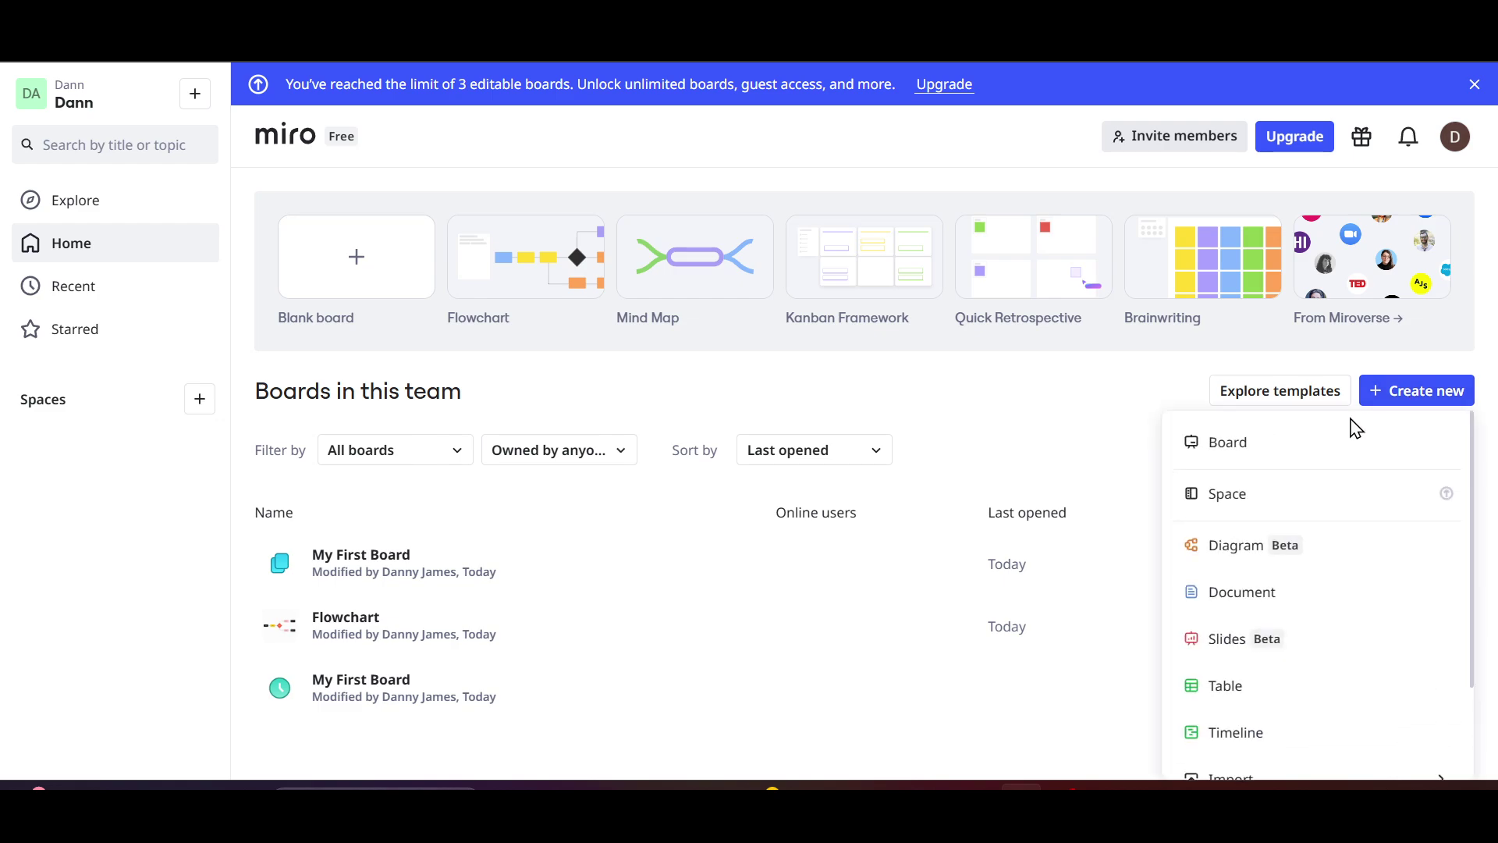
pyautogui.click(1273, 463)
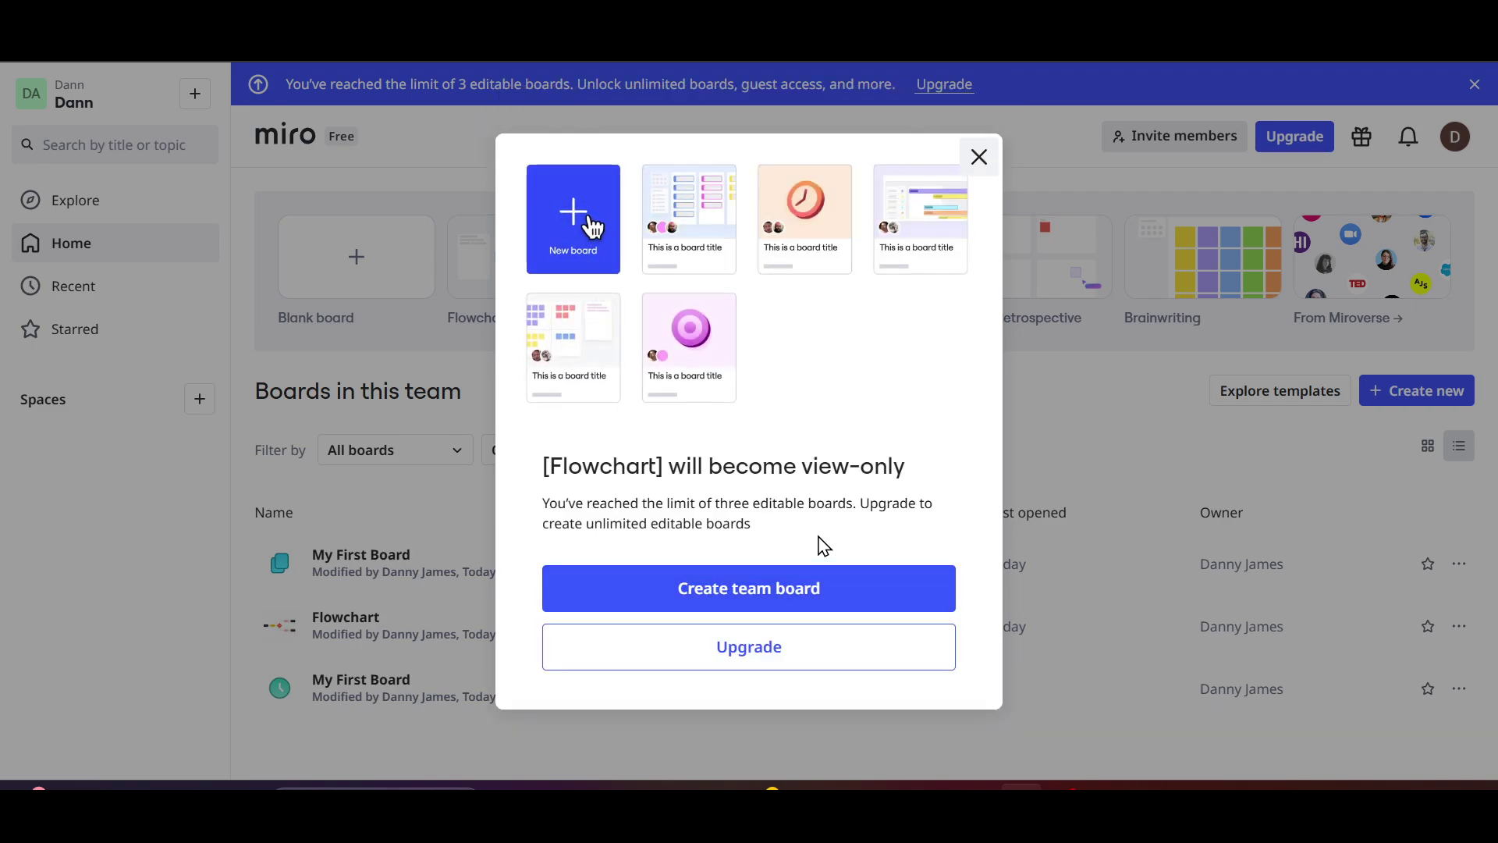
pyautogui.press('Return')
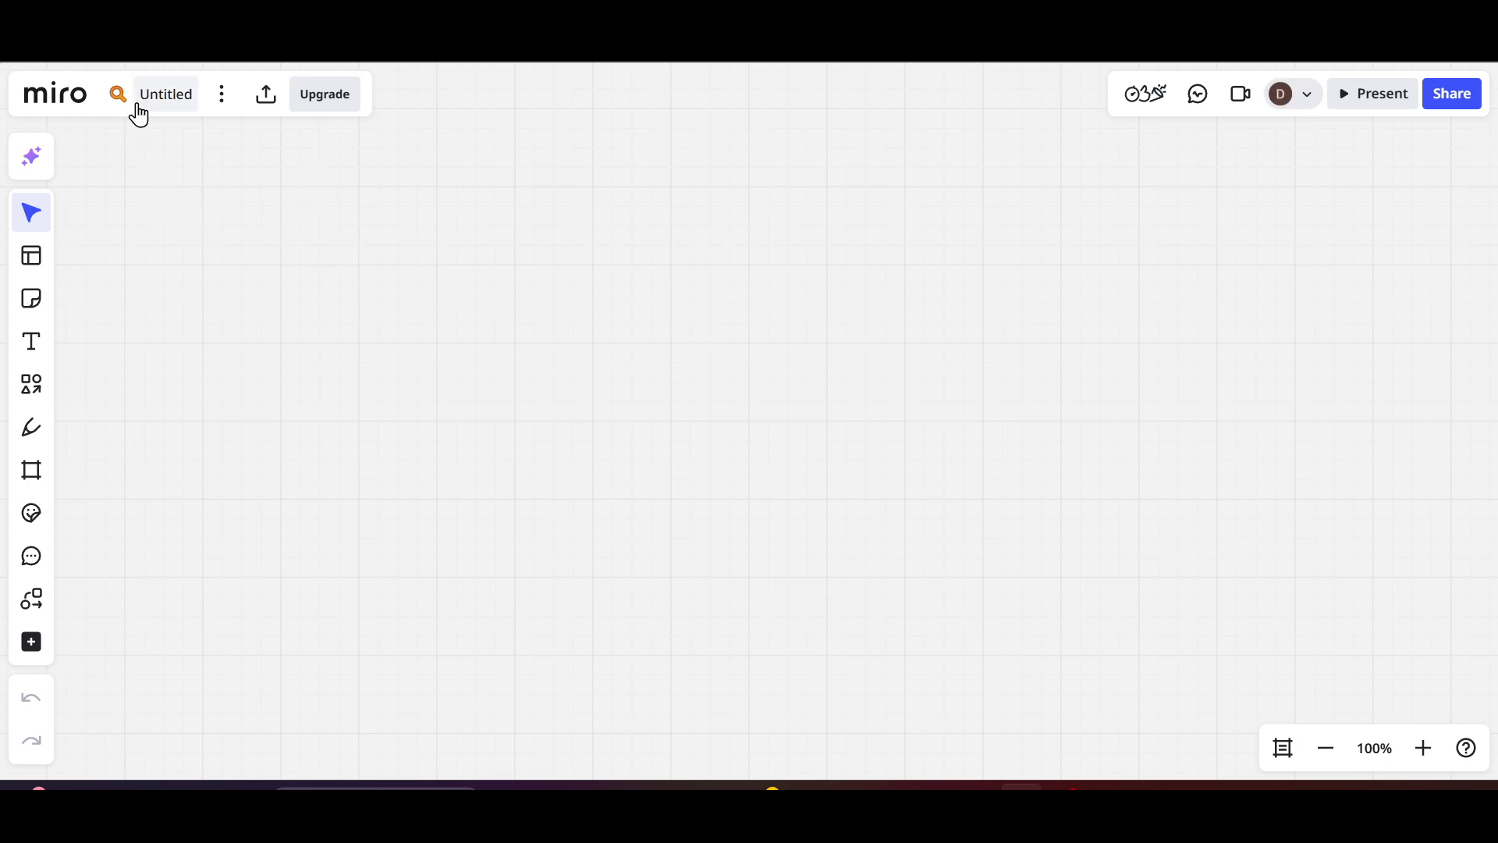
# Step: Dismiss the template picker and rename the untitled board as Demo1
pyautogui.click(153, 103)
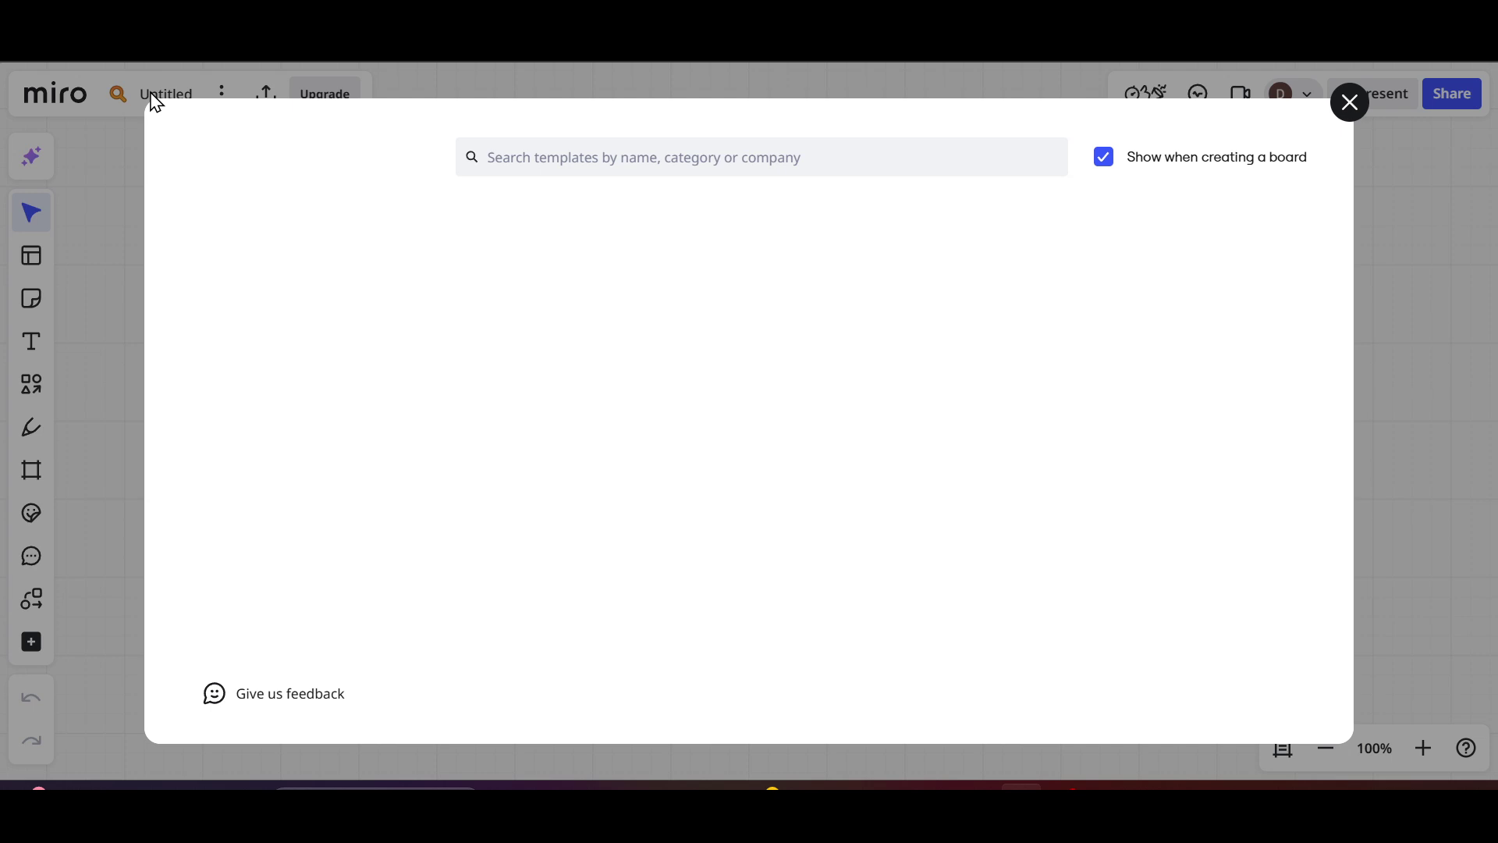
pyautogui.click(1350, 102)
pyautogui.press('BackSpace')
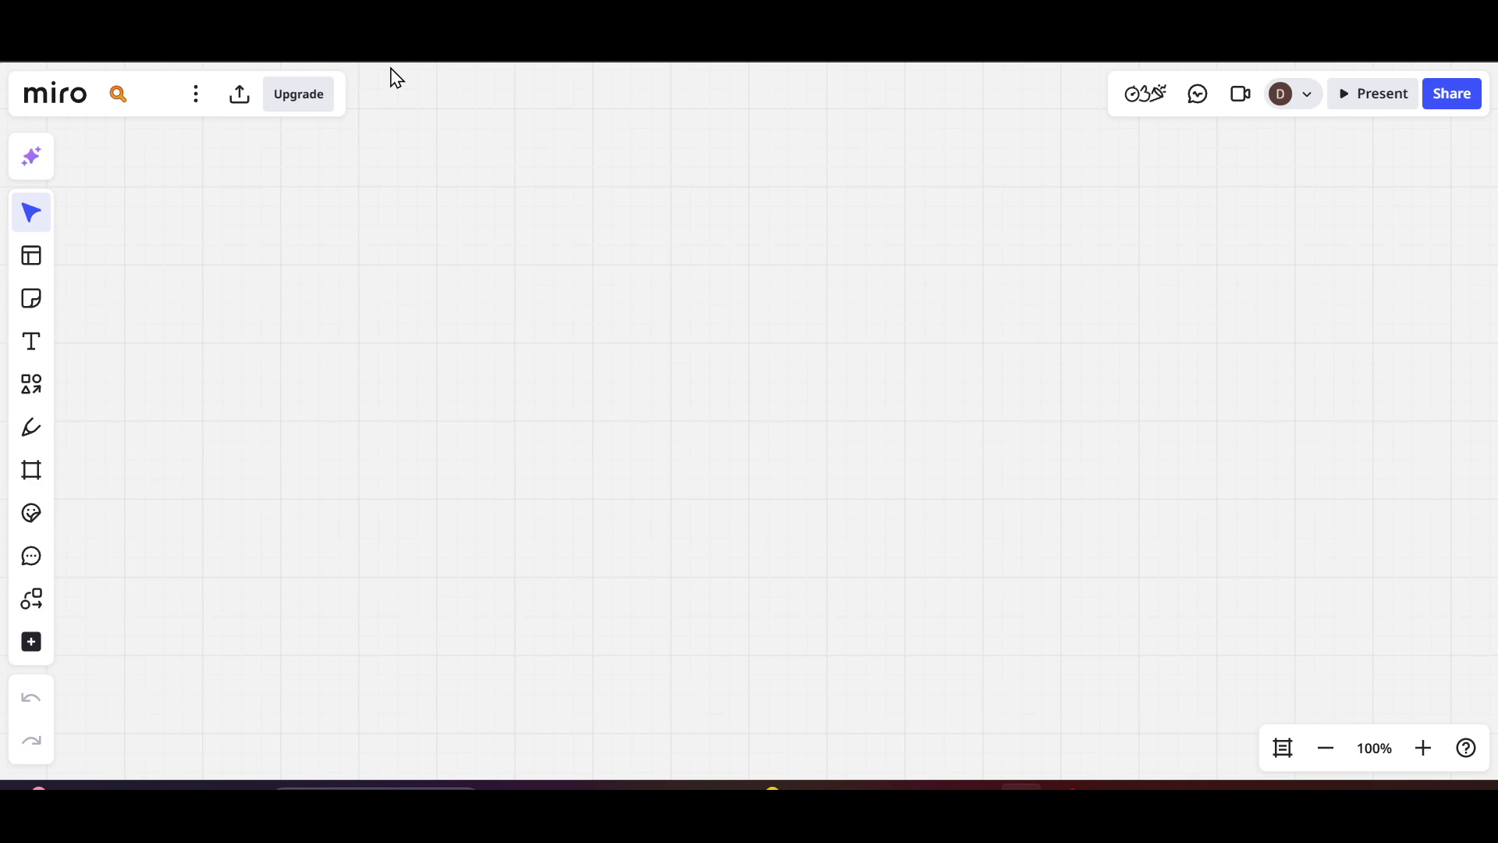
pyautogui.write('Demo1')
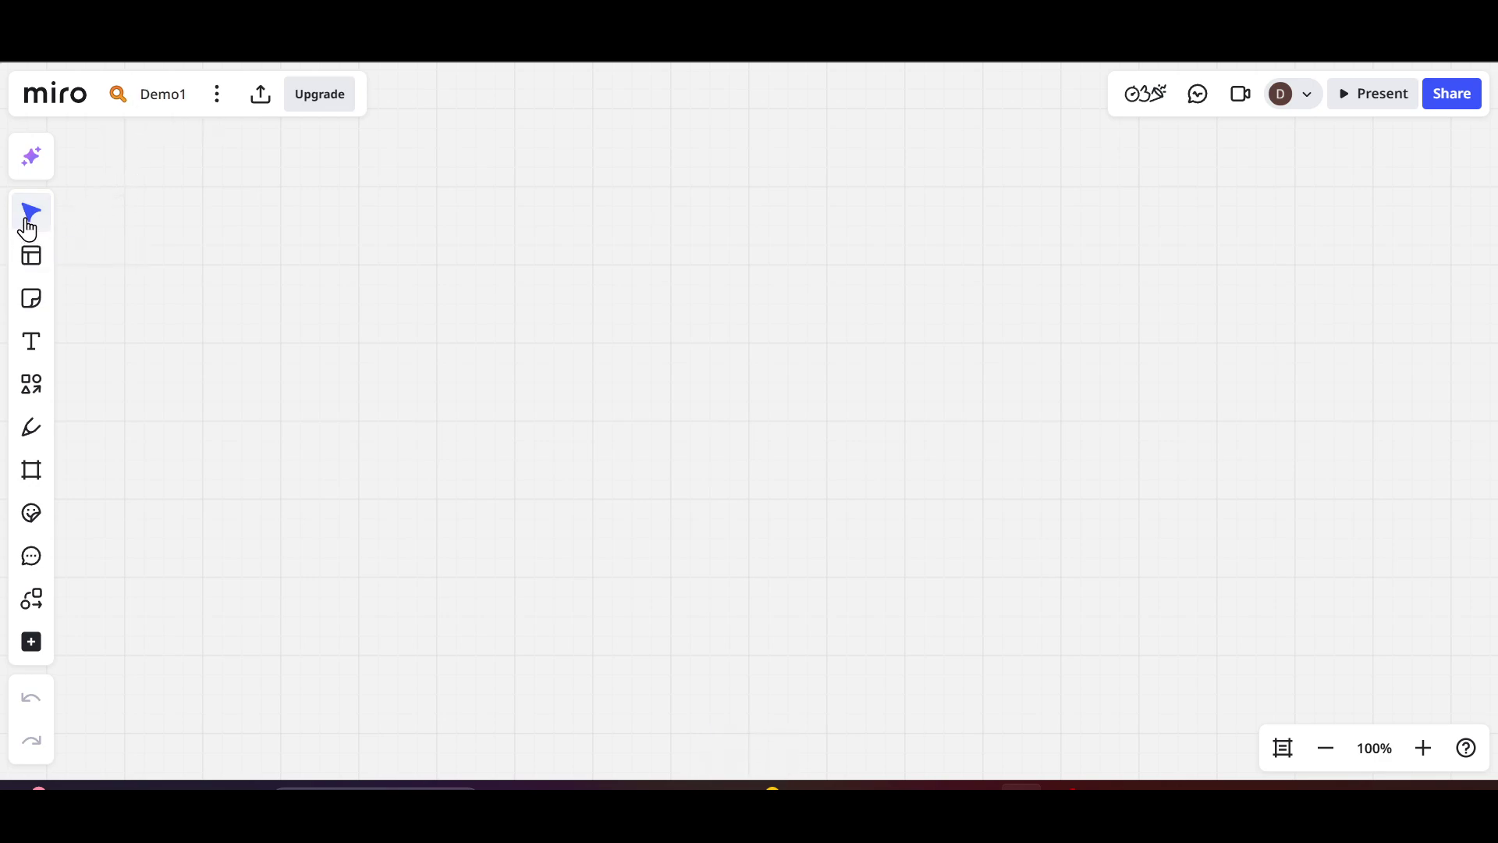
# Step: Browse the template library, looking over all templates and the use-case categories, and close it without choosing one
pyautogui.click(31, 255)
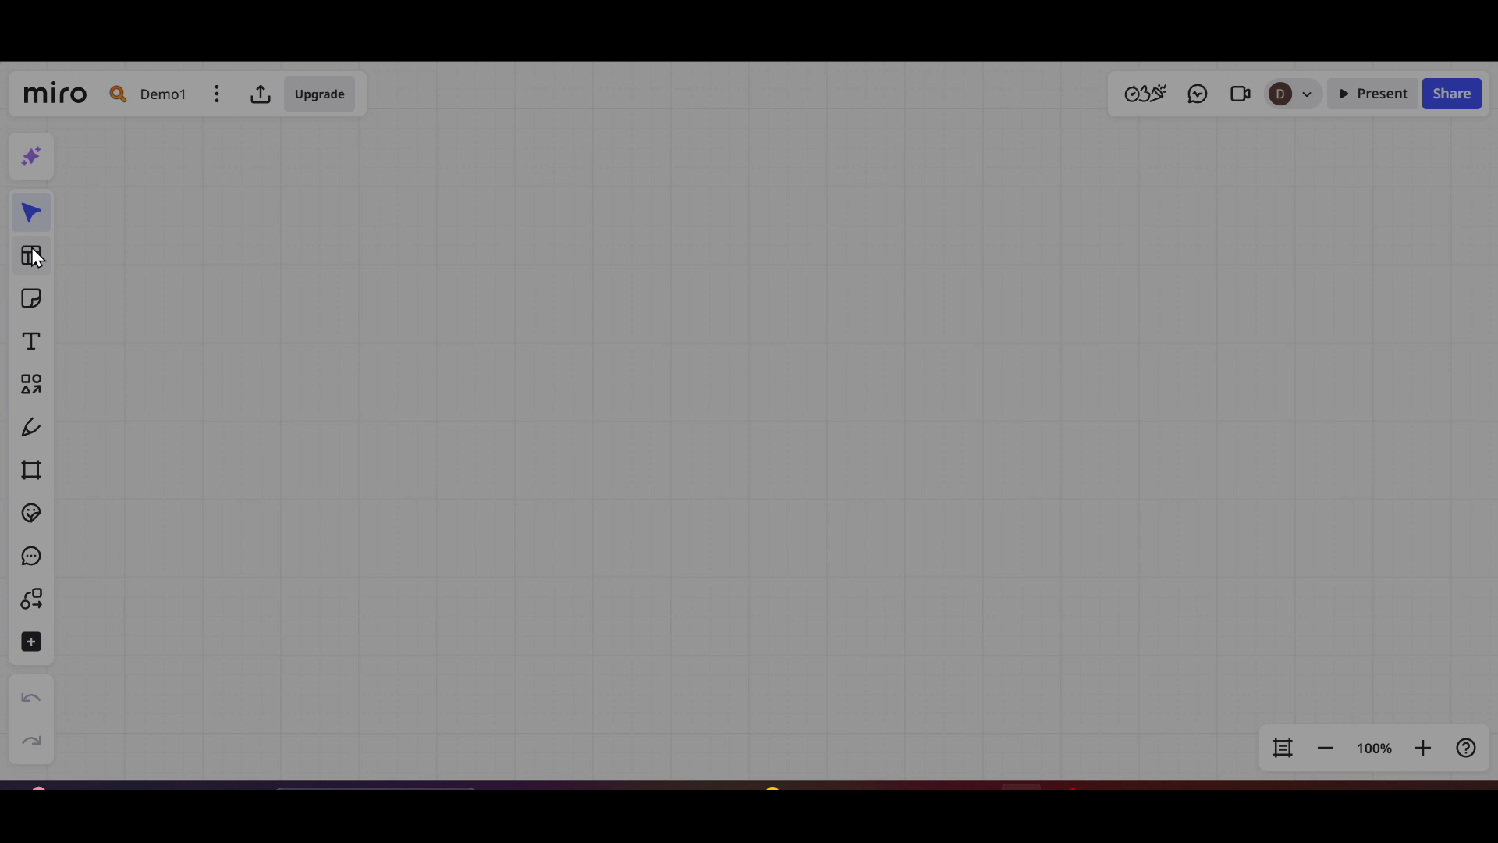
pyautogui.scroll(-5, 756, 351)
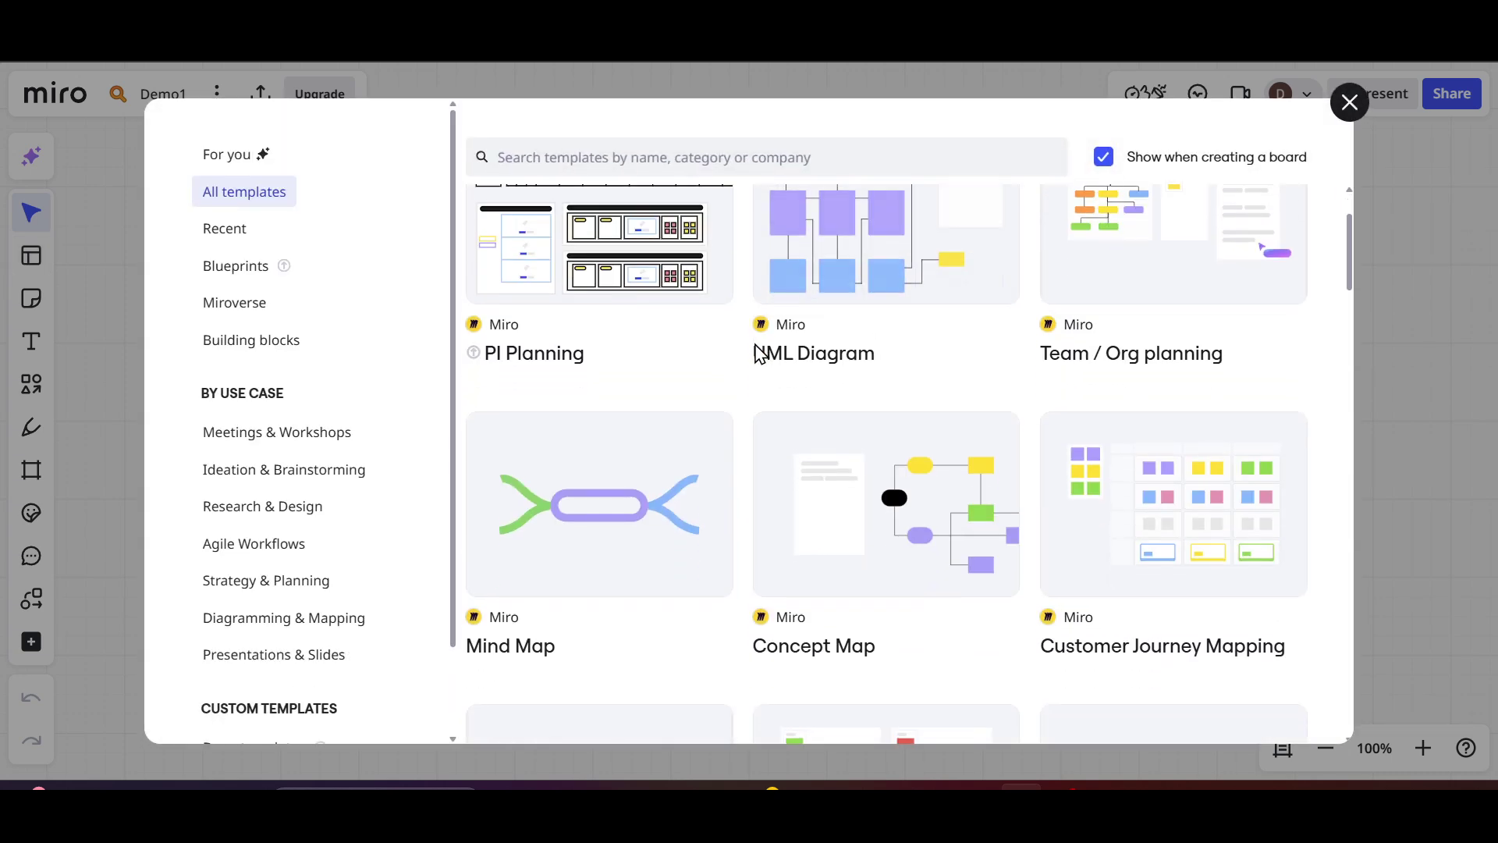
pyautogui.scroll(-20, 755, 351)
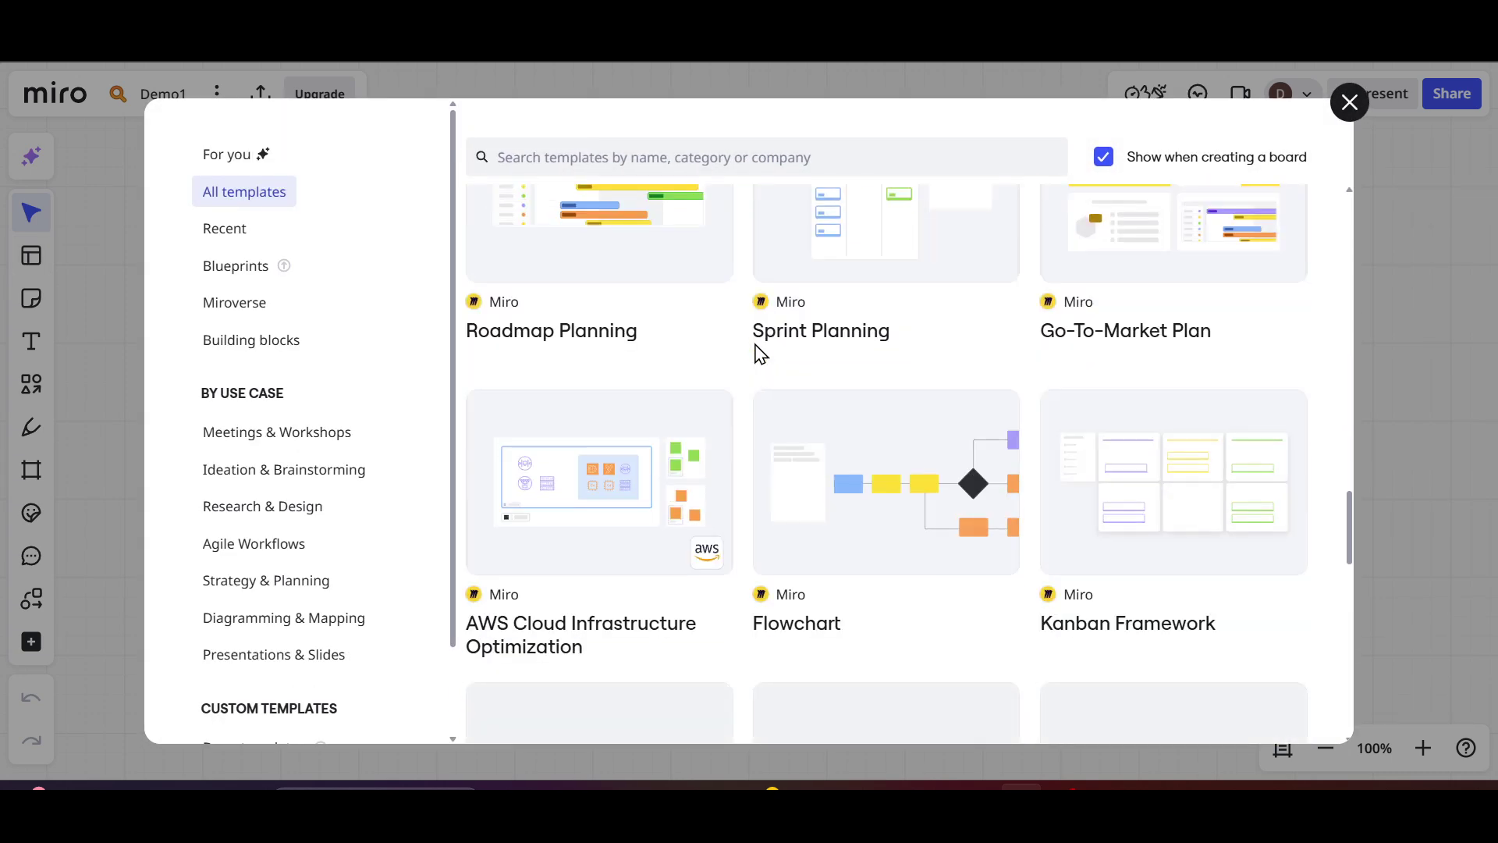
pyautogui.scroll(-3, 755, 351)
pyautogui.scroll(20, 755, 351)
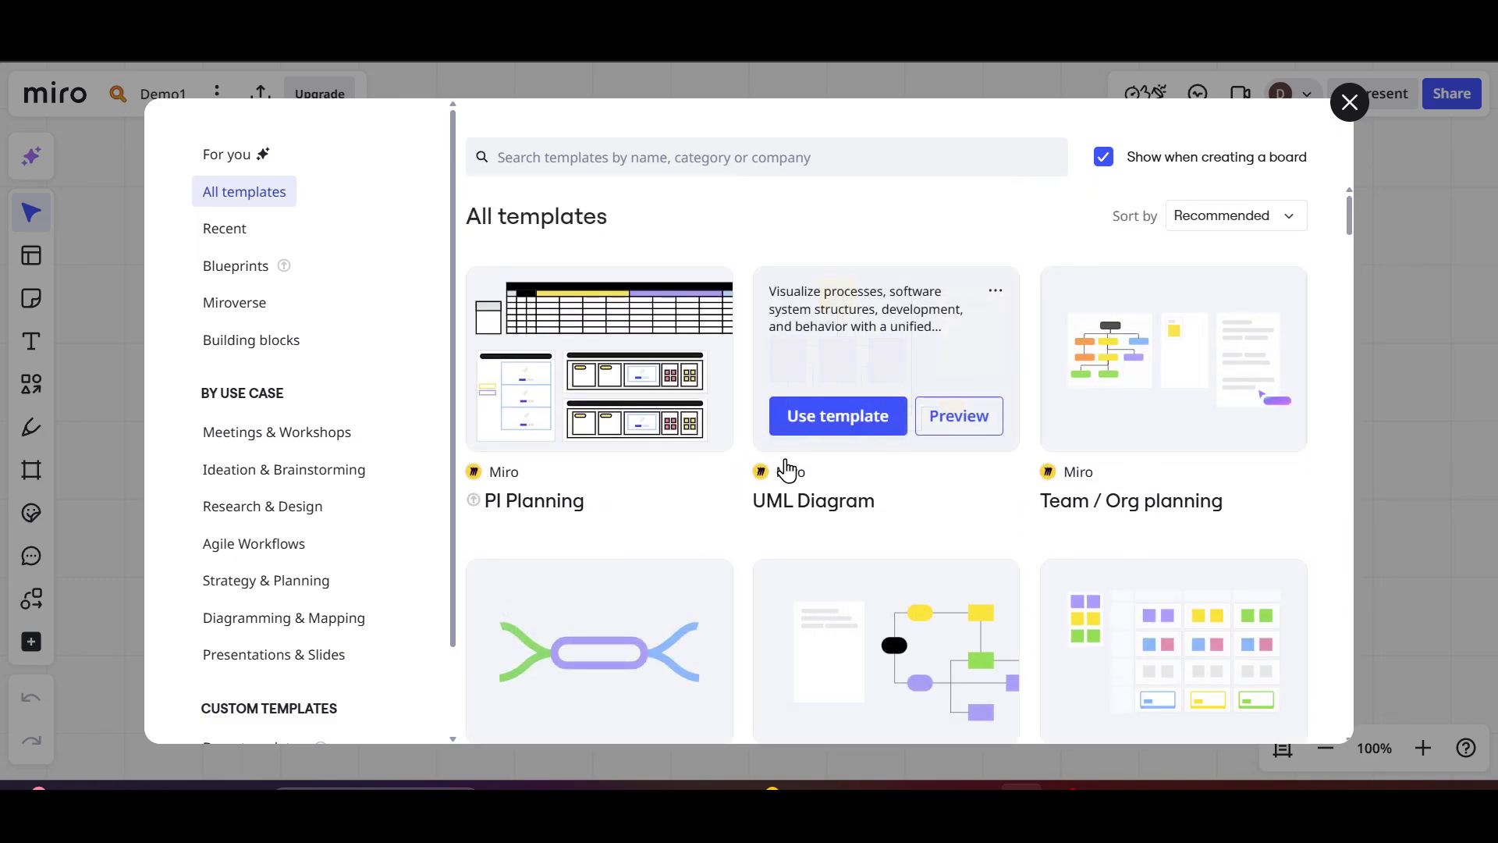
pyautogui.scroll(-3, 755, 507)
pyautogui.scroll(-2, 728, 432)
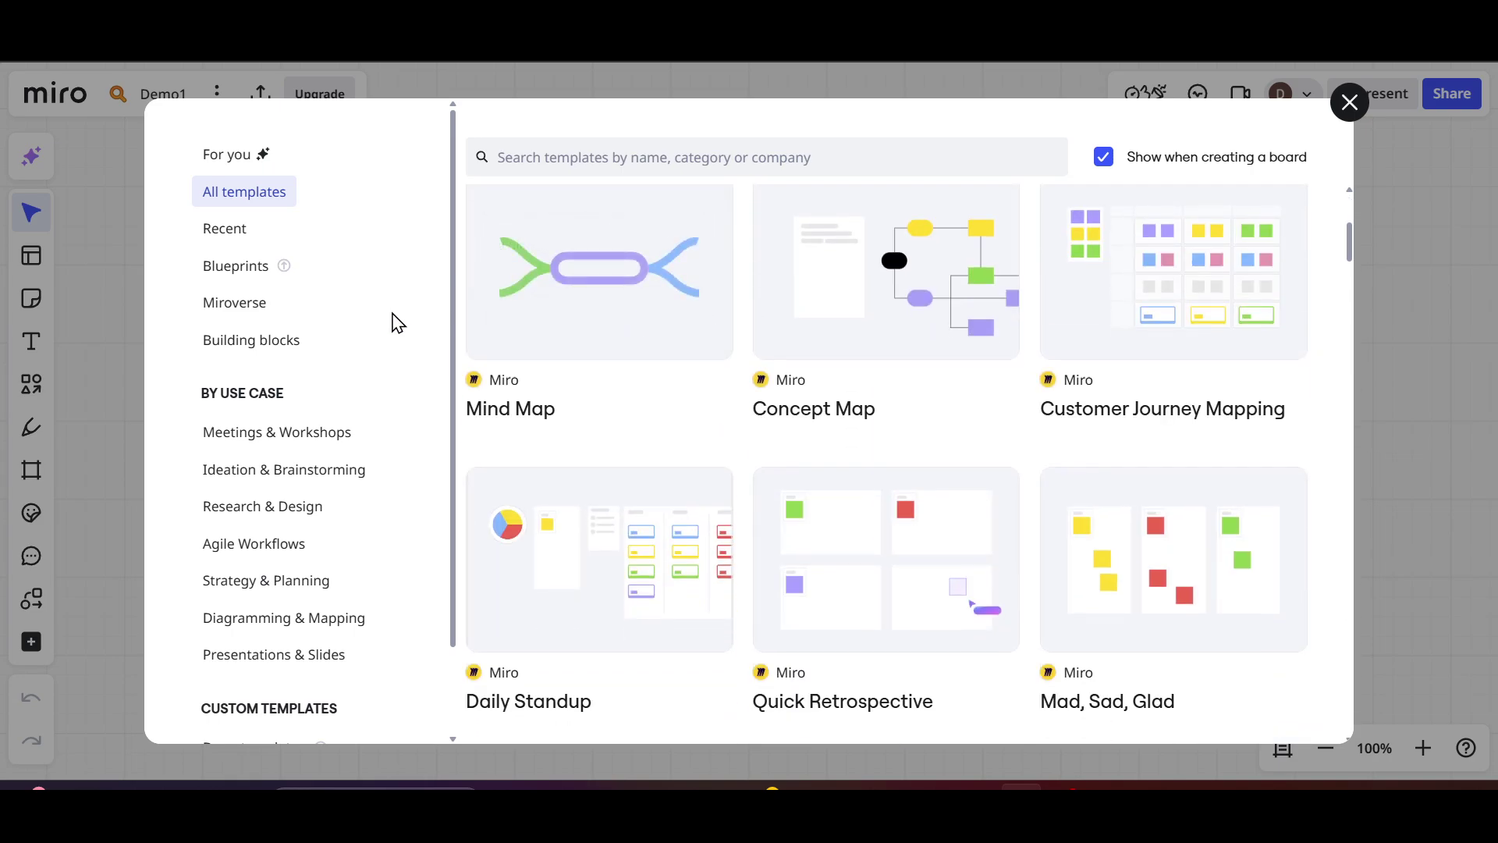
pyautogui.scroll(-3, 319, 546)
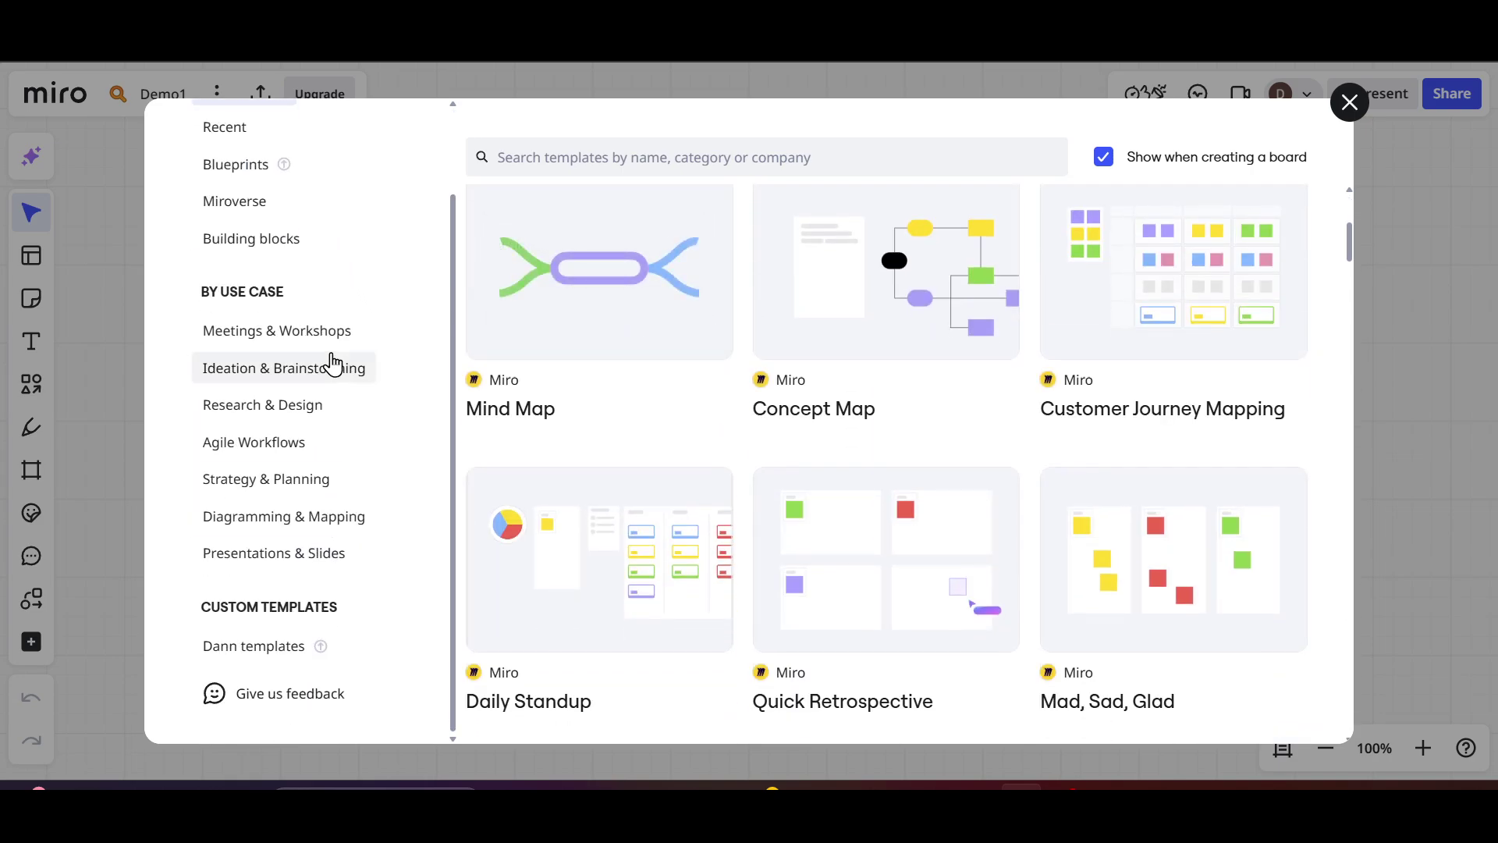
pyautogui.scroll(5, 758, 484)
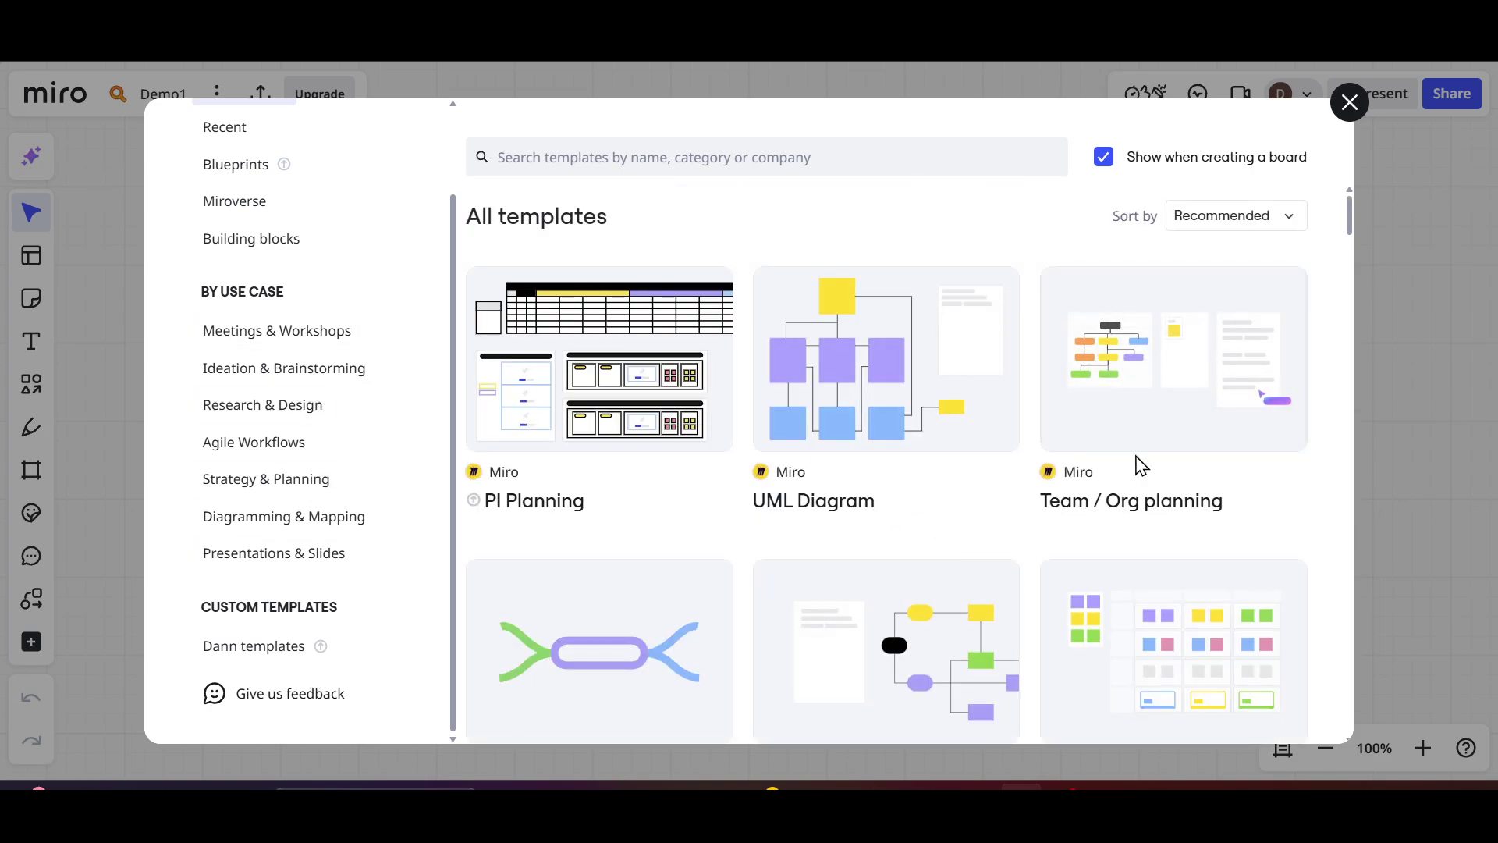
pyautogui.scroll(-5, 1133, 467)
pyautogui.scroll(1, 1133, 466)
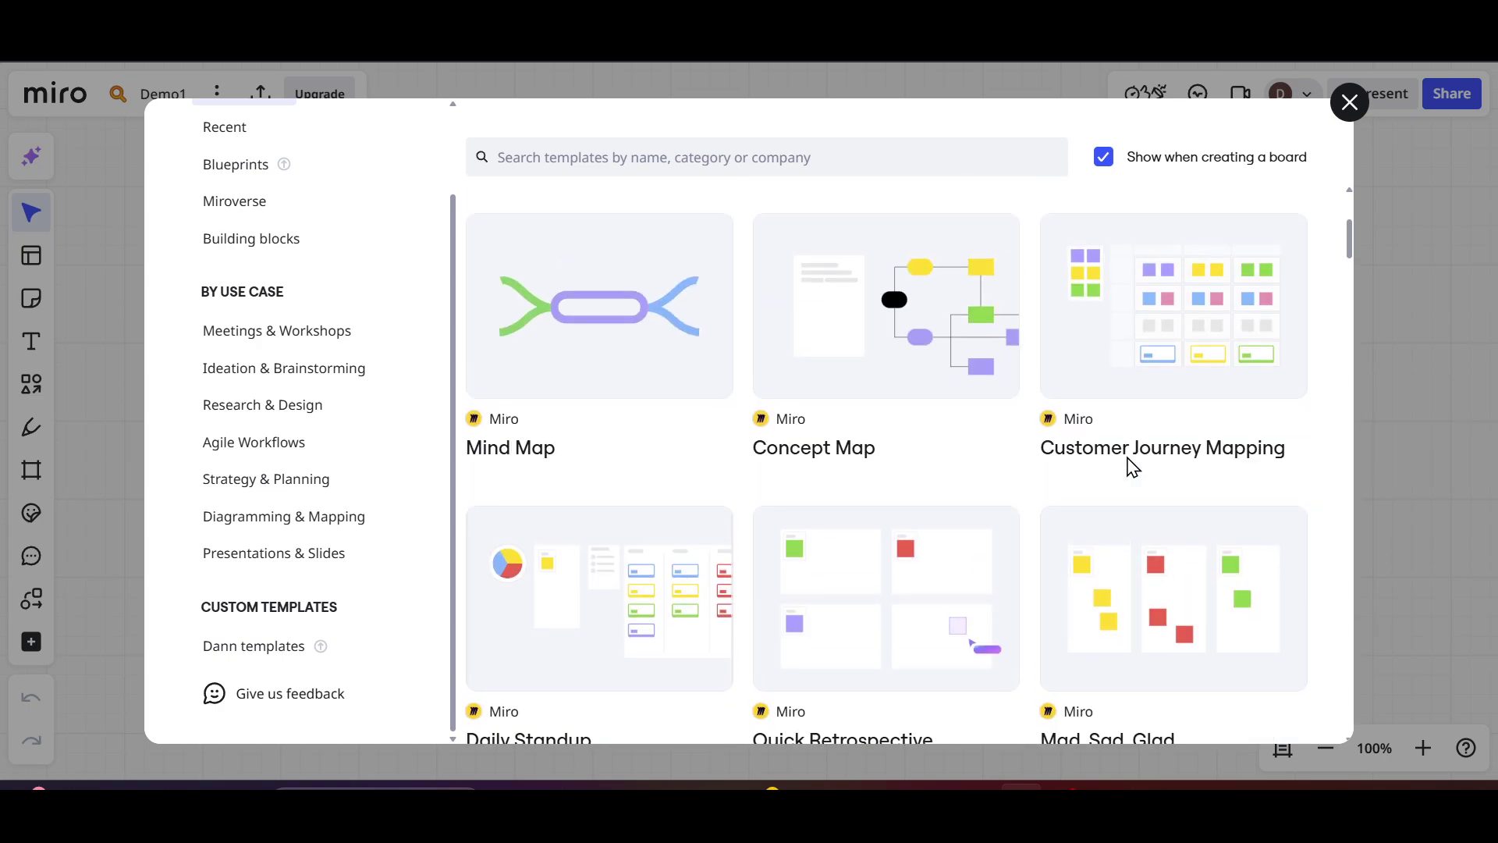
pyautogui.click(1349, 102)
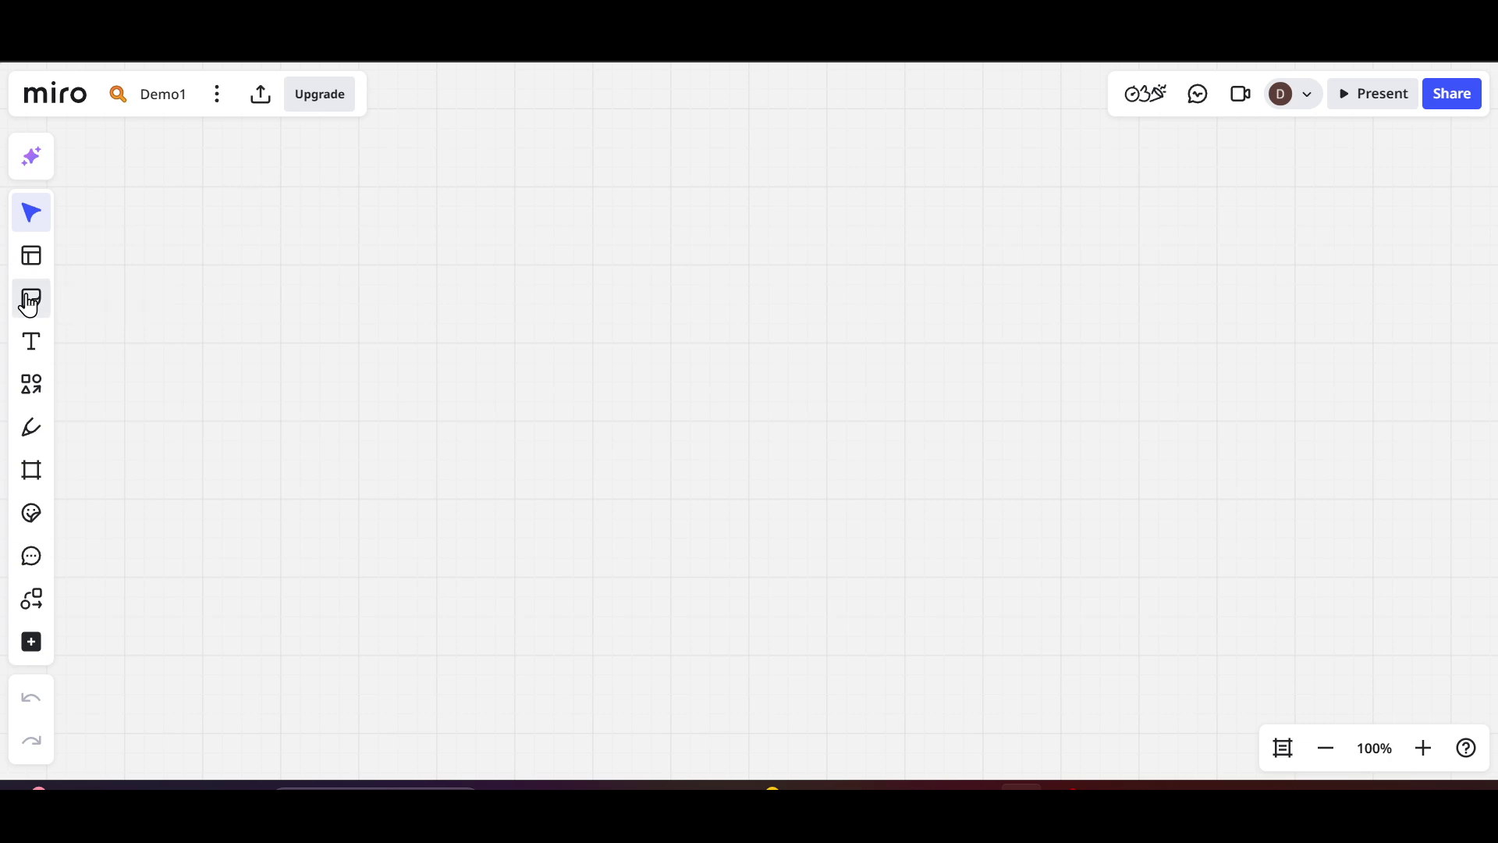
# Step: Place a green sticky note on the upper middle of the board with the text "Heyy"
pyautogui.click(29, 303)
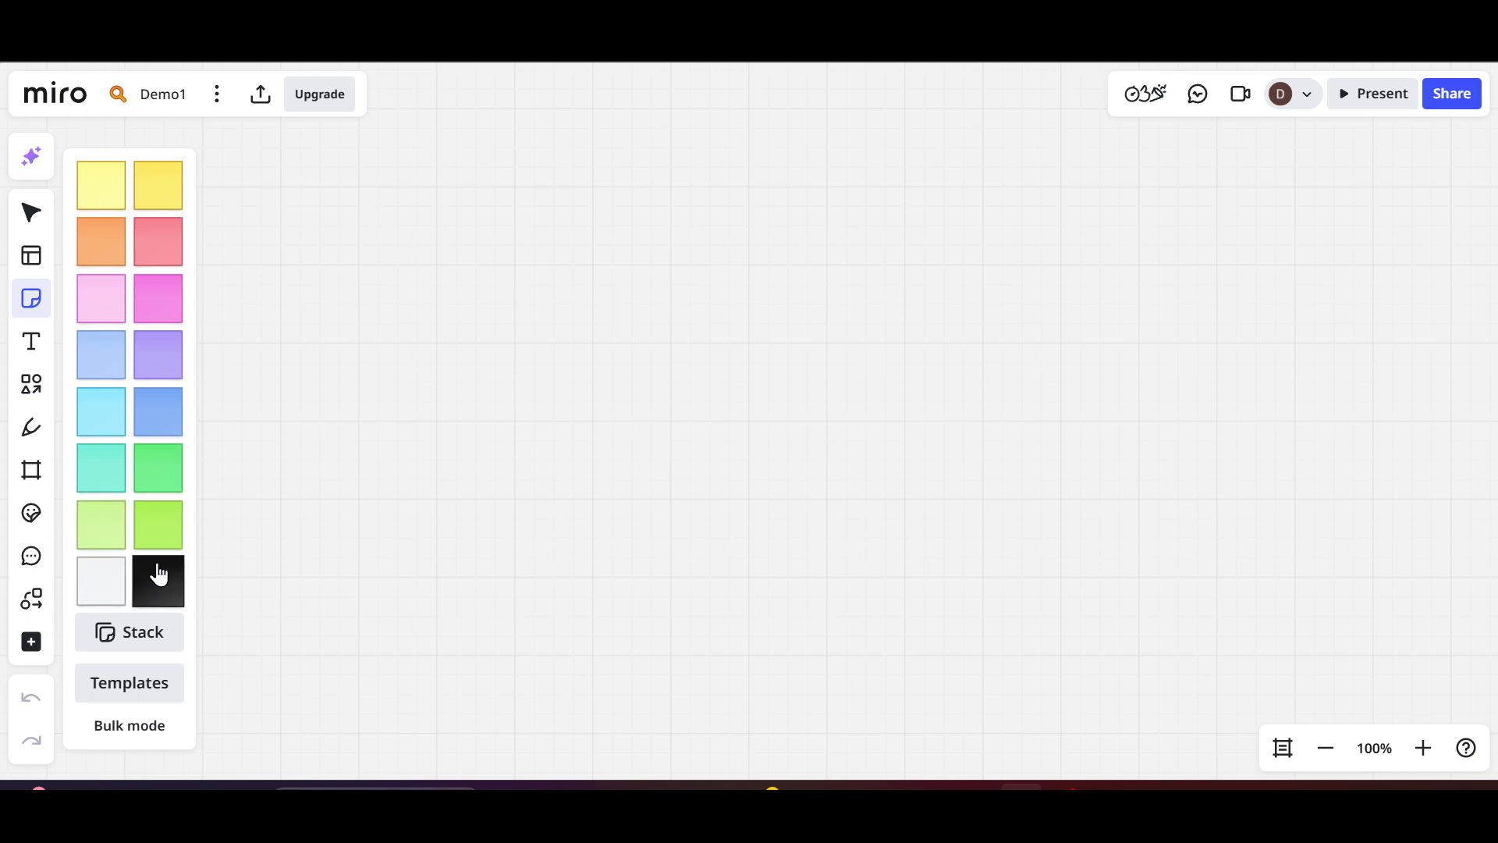
pyautogui.click(165, 478)
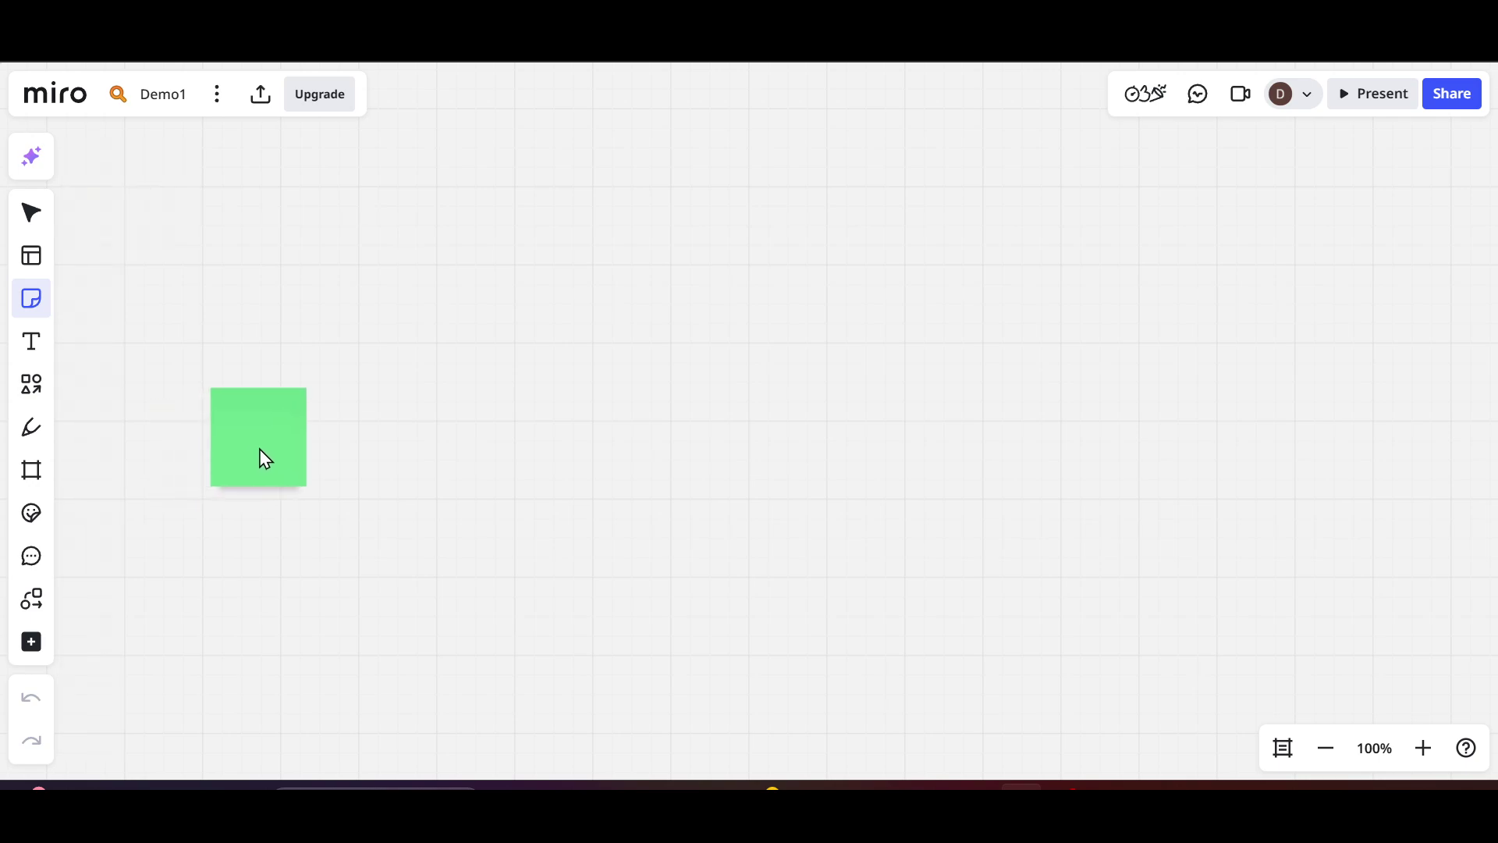
pyautogui.click(659, 353)
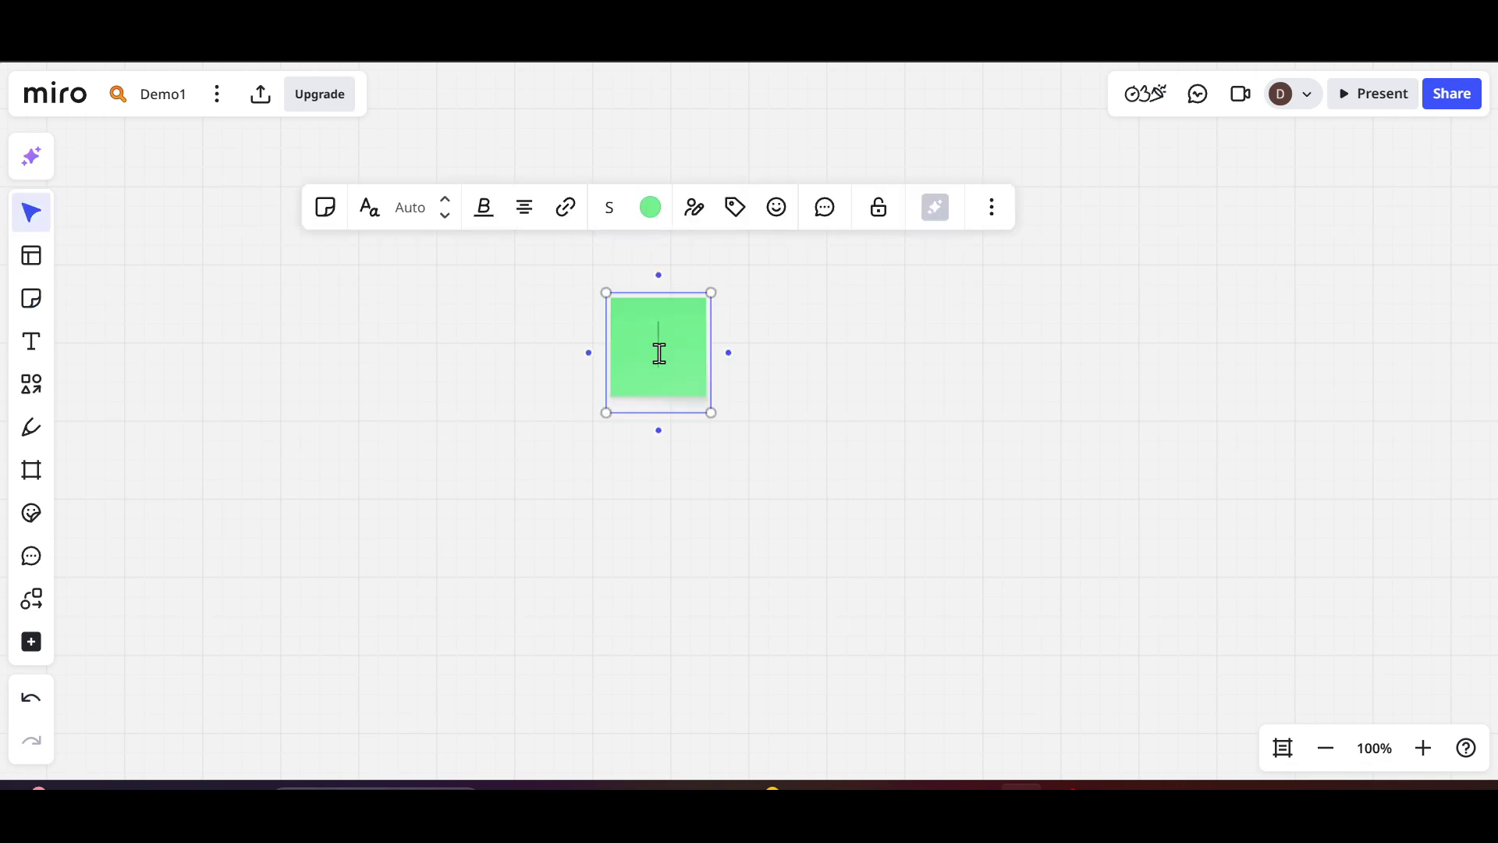
pyautogui.write('Heyy')
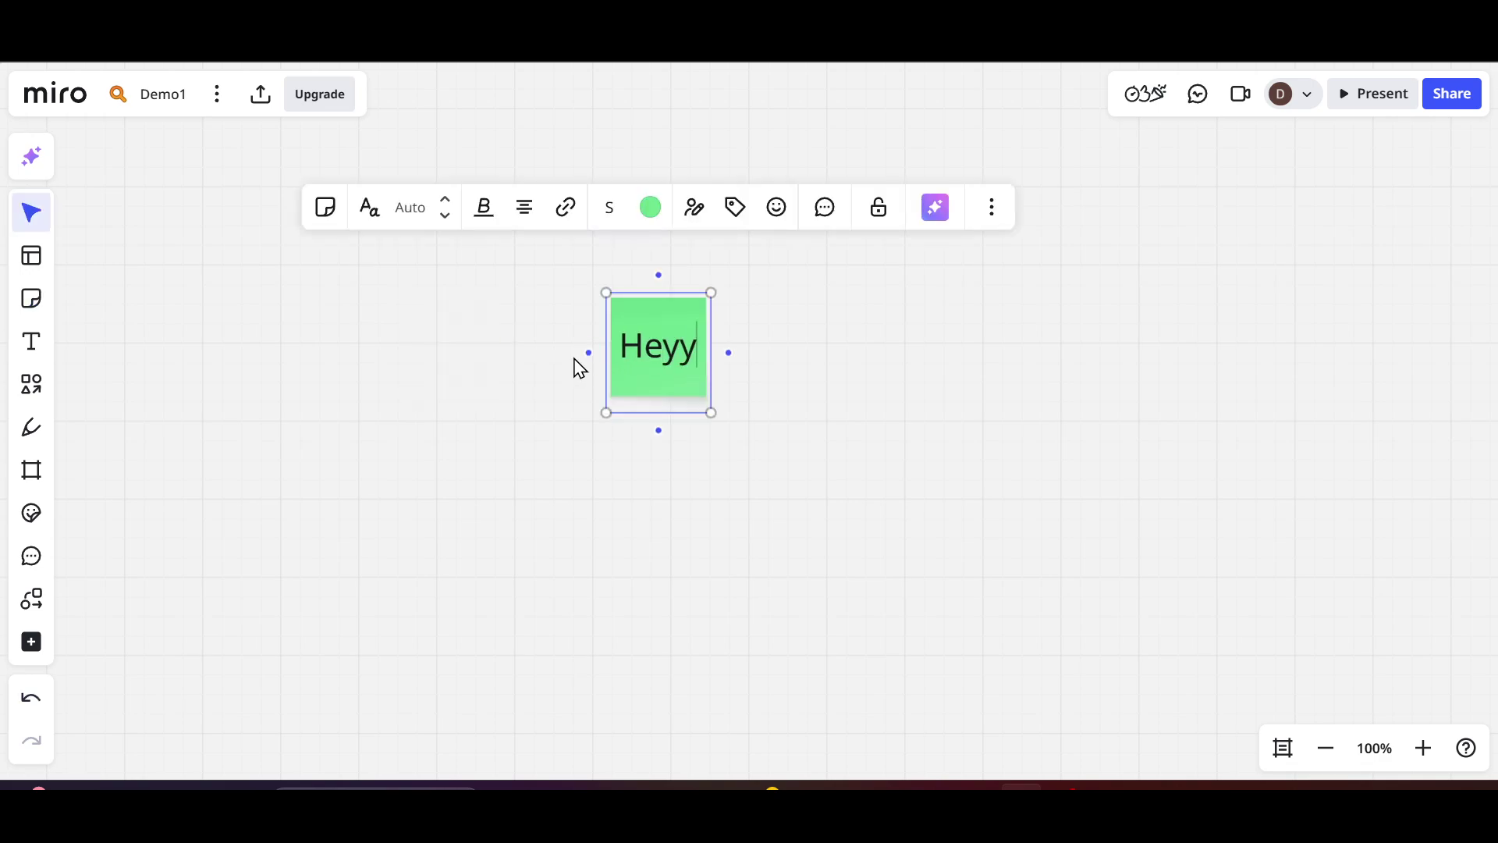
pyautogui.press('Return')
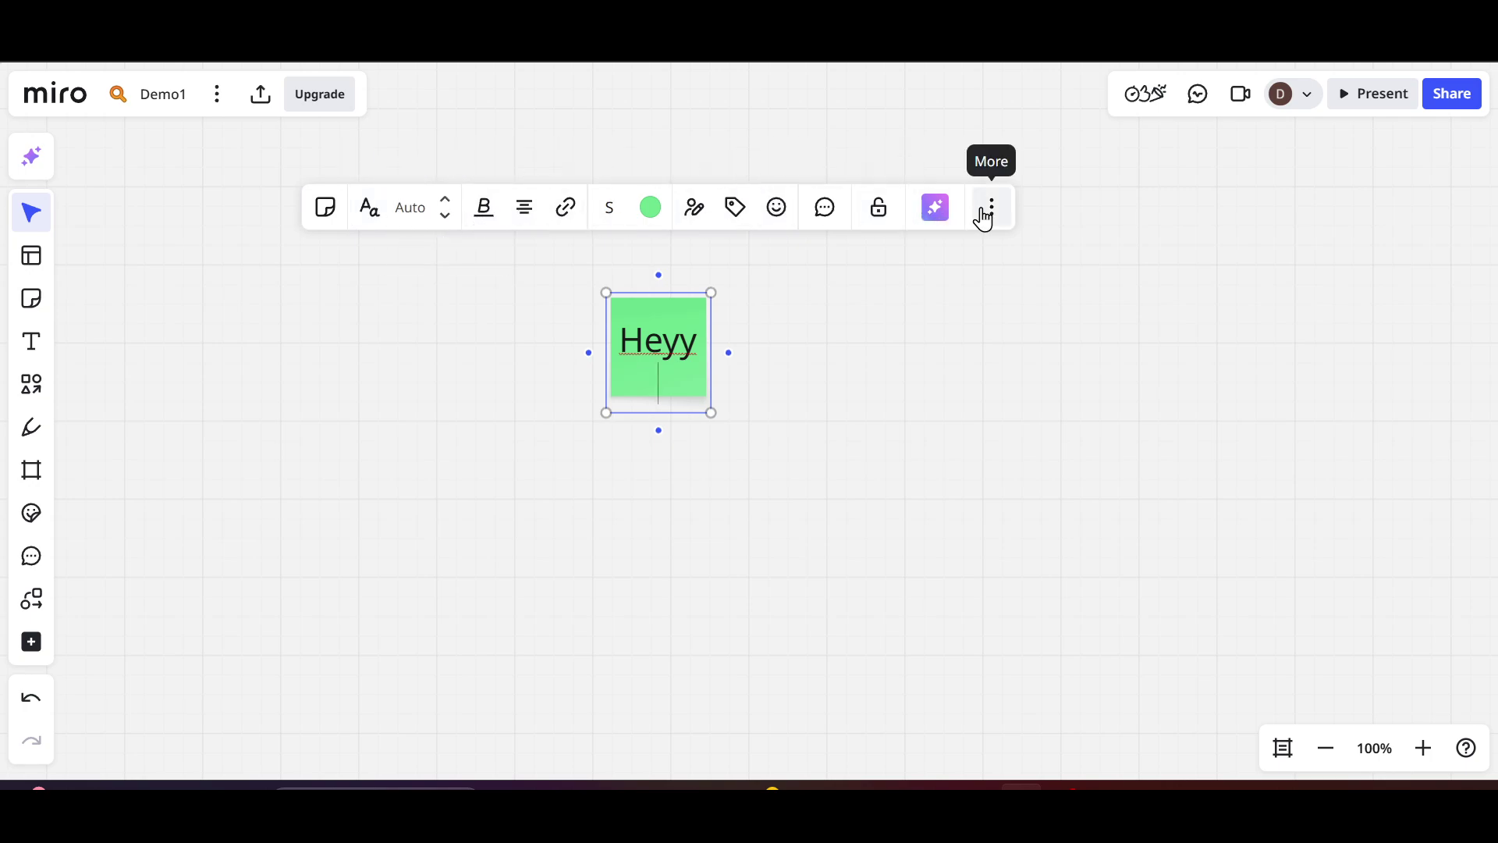
pyautogui.click(836, 341)
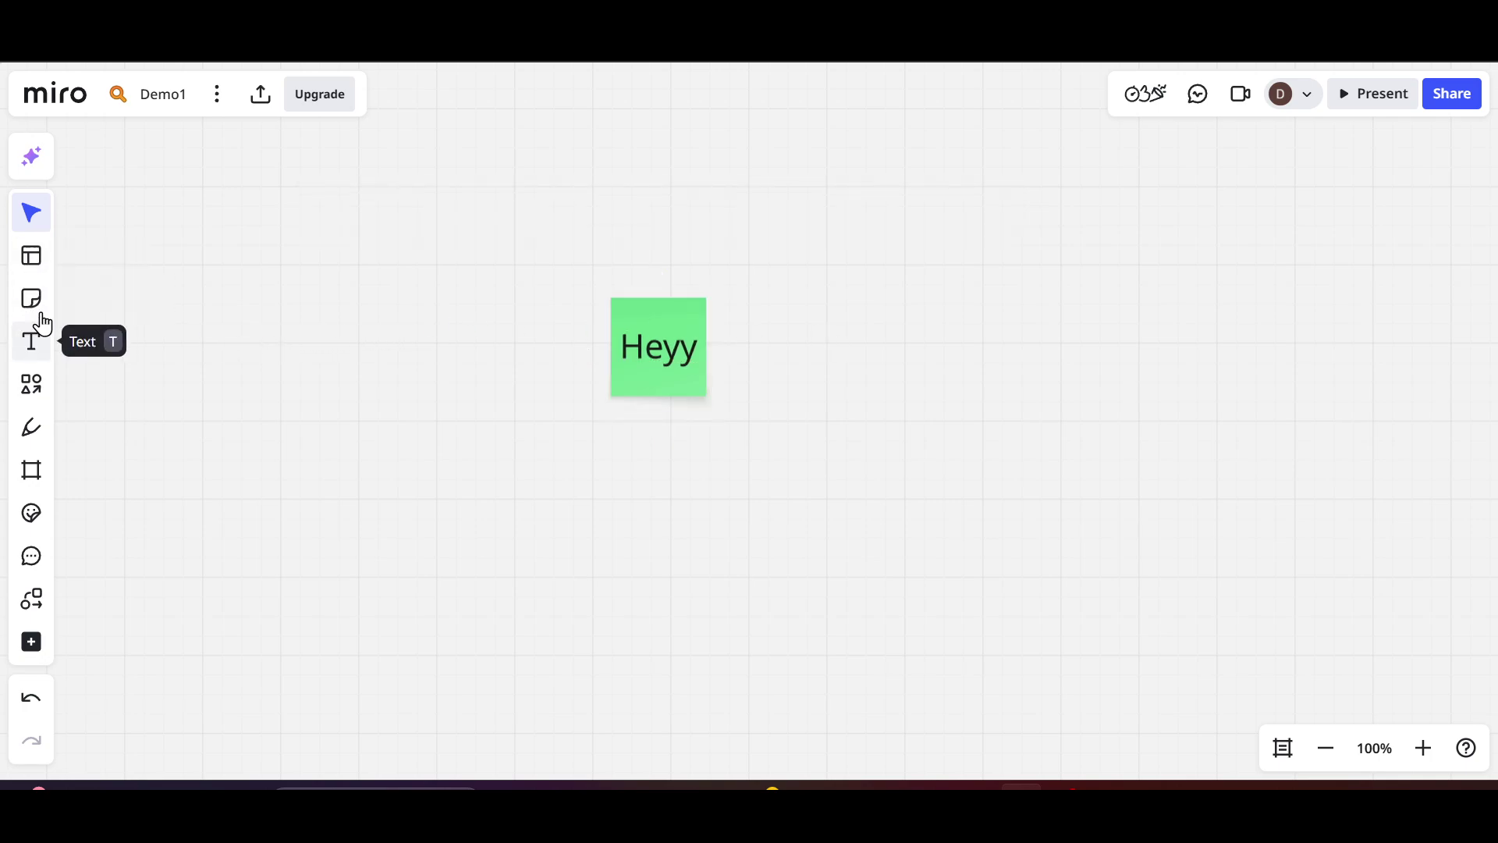
# Step: Add a text box reading "Hellooo" on the empty canvas to the left of the green sticky note
pyautogui.click(34, 351)
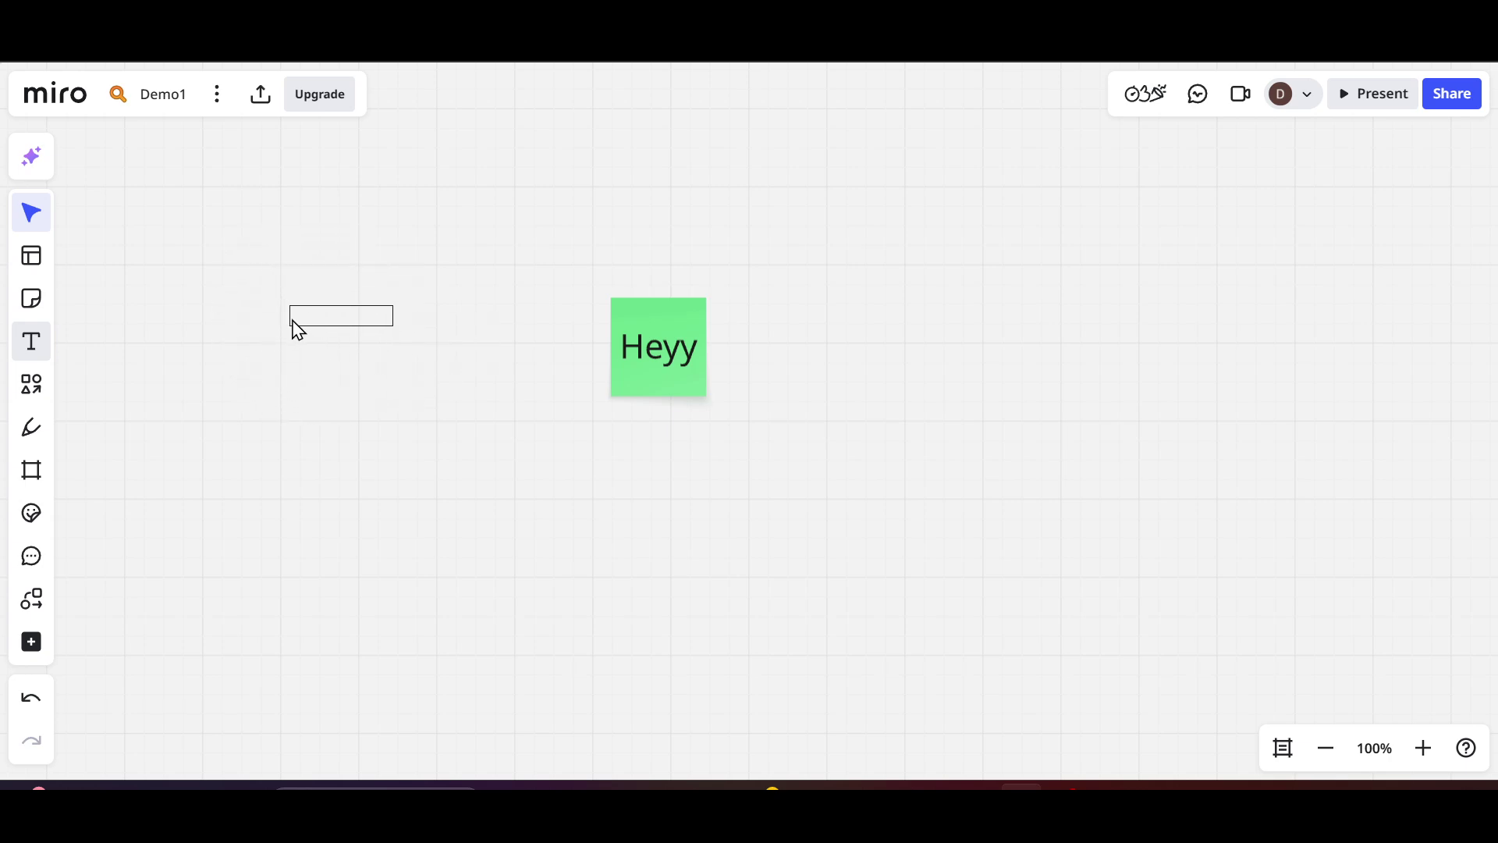
pyautogui.click(290, 317)
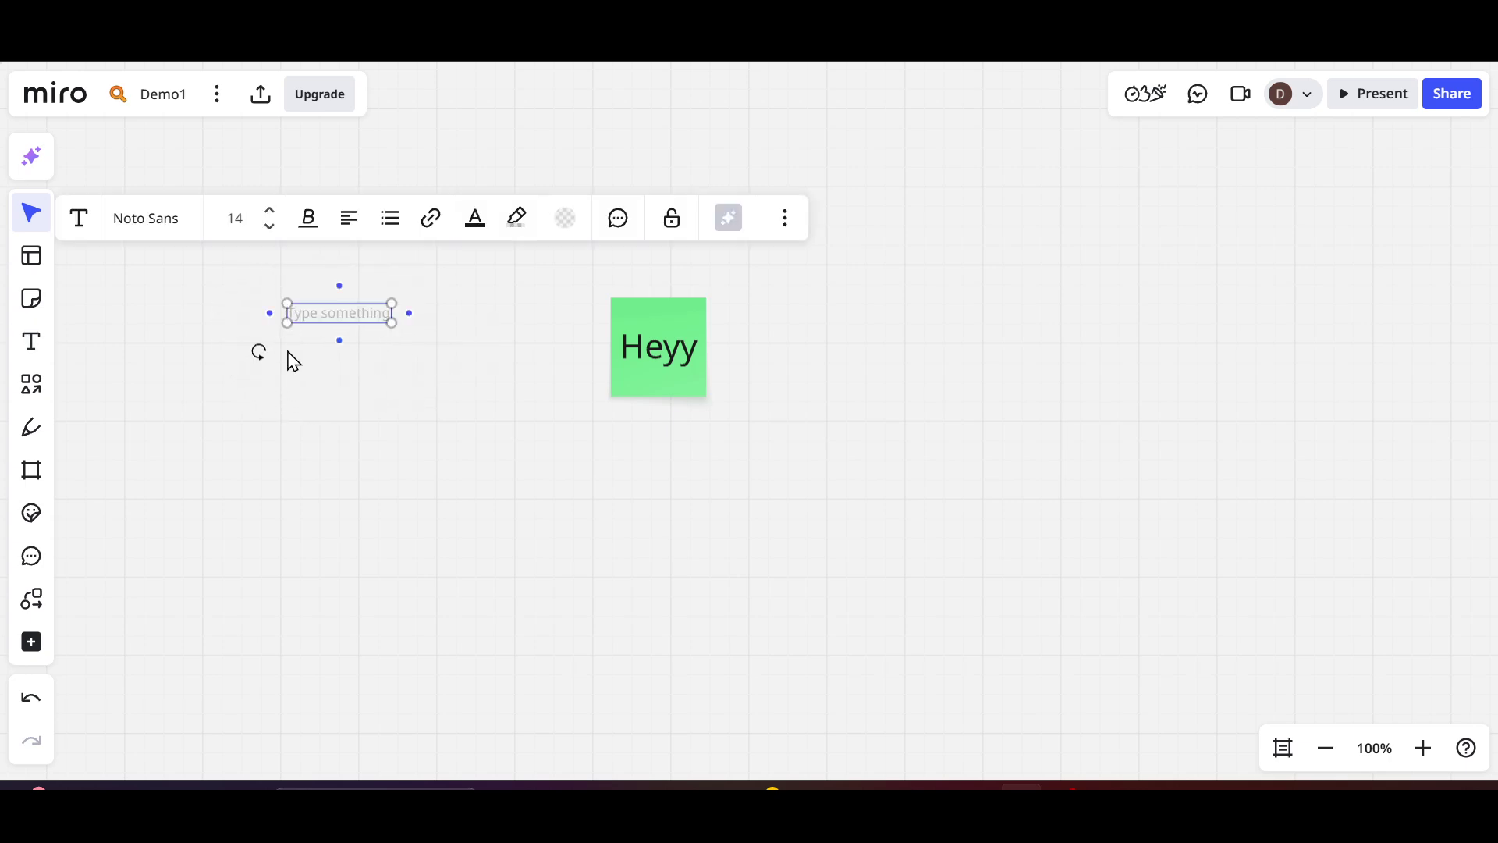
pyautogui.write('He')
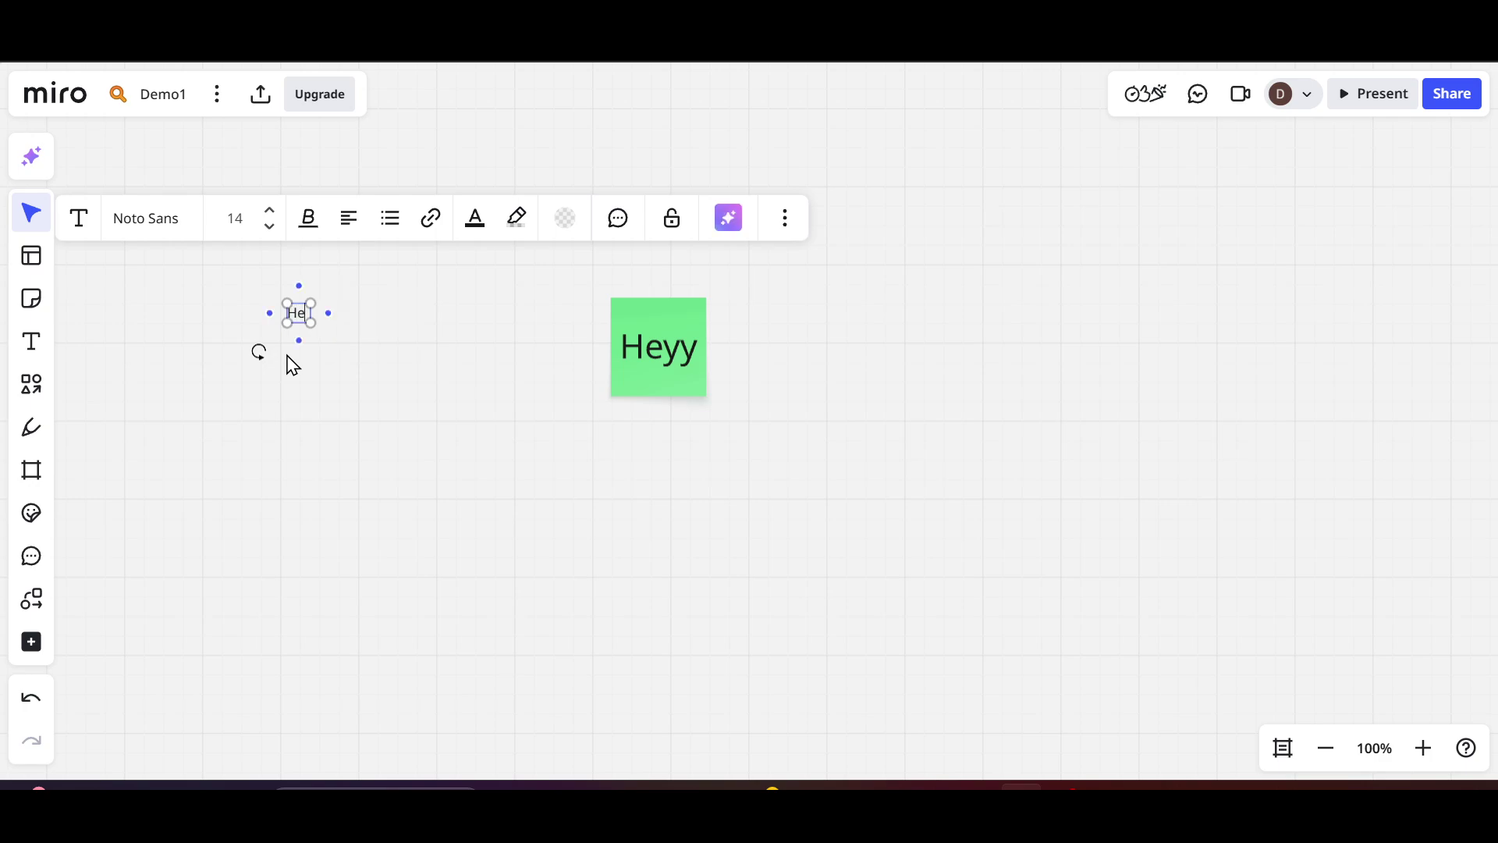
pyautogui.write('llooo')
pyautogui.press('Return')
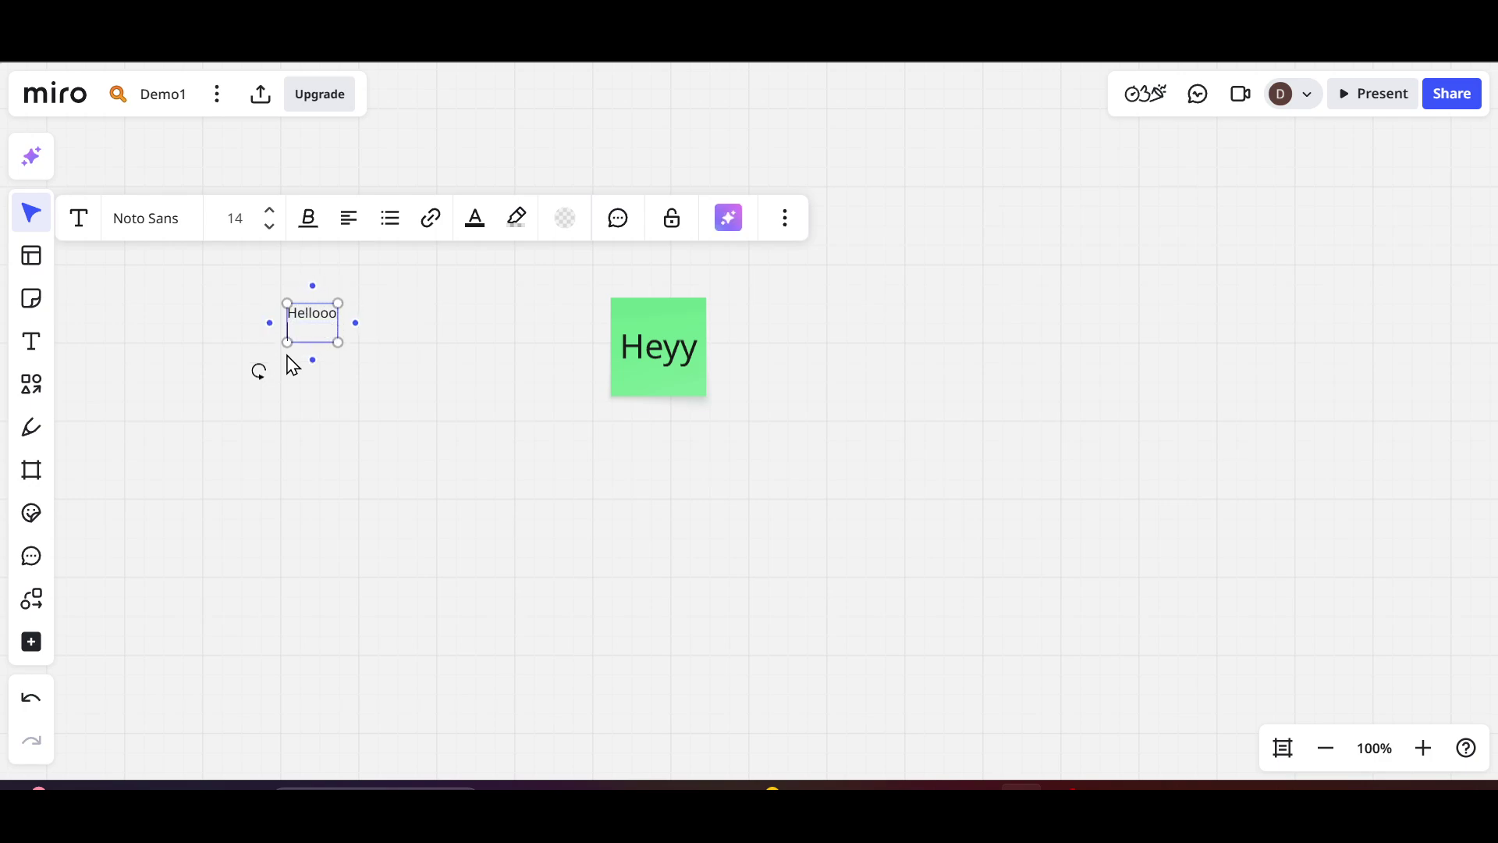
pyautogui.press('BackSpace')
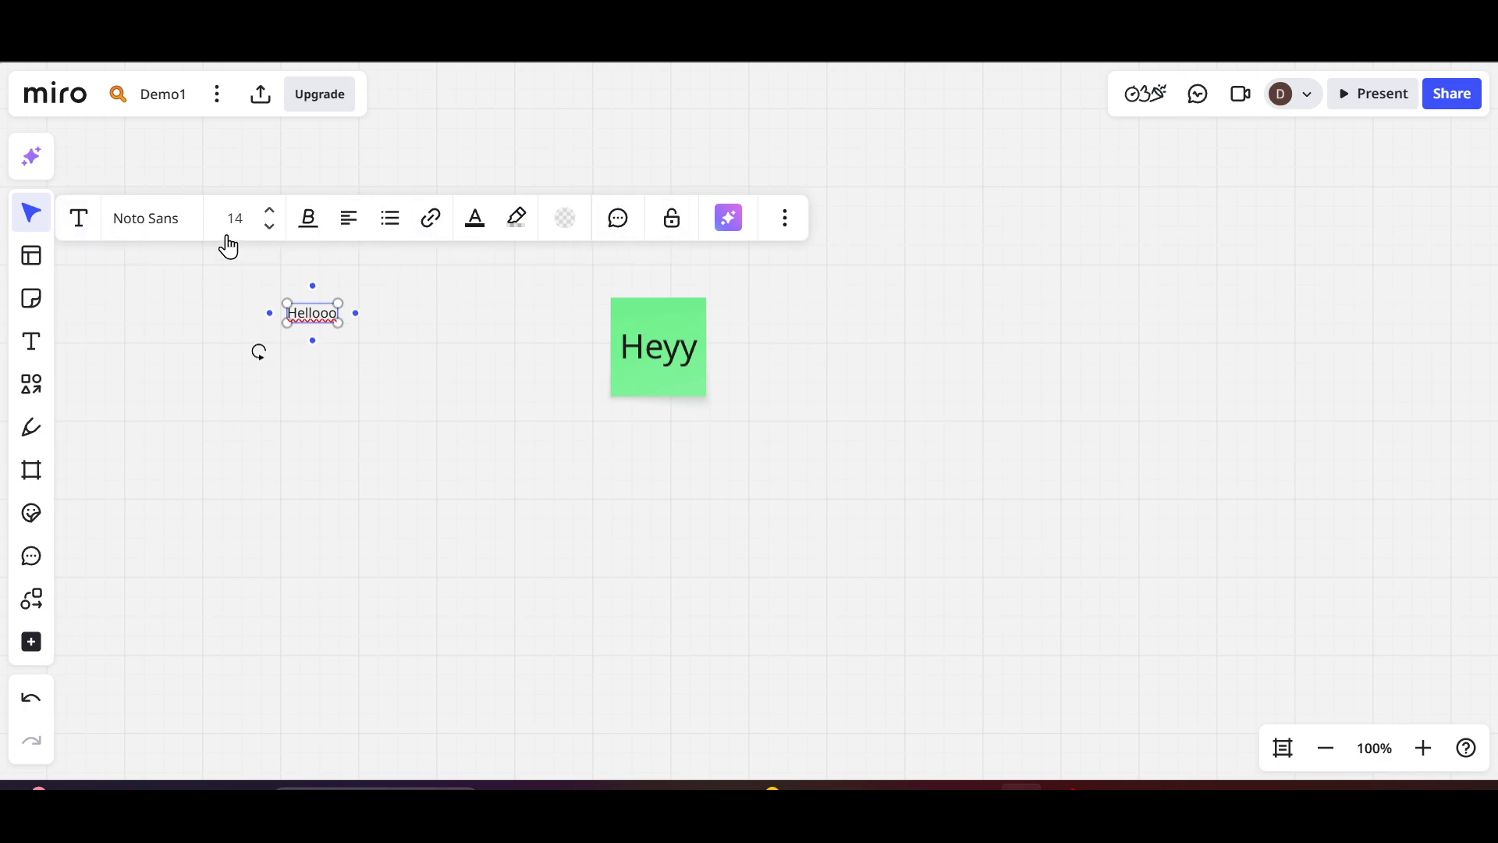
pyautogui.click(466, 361)
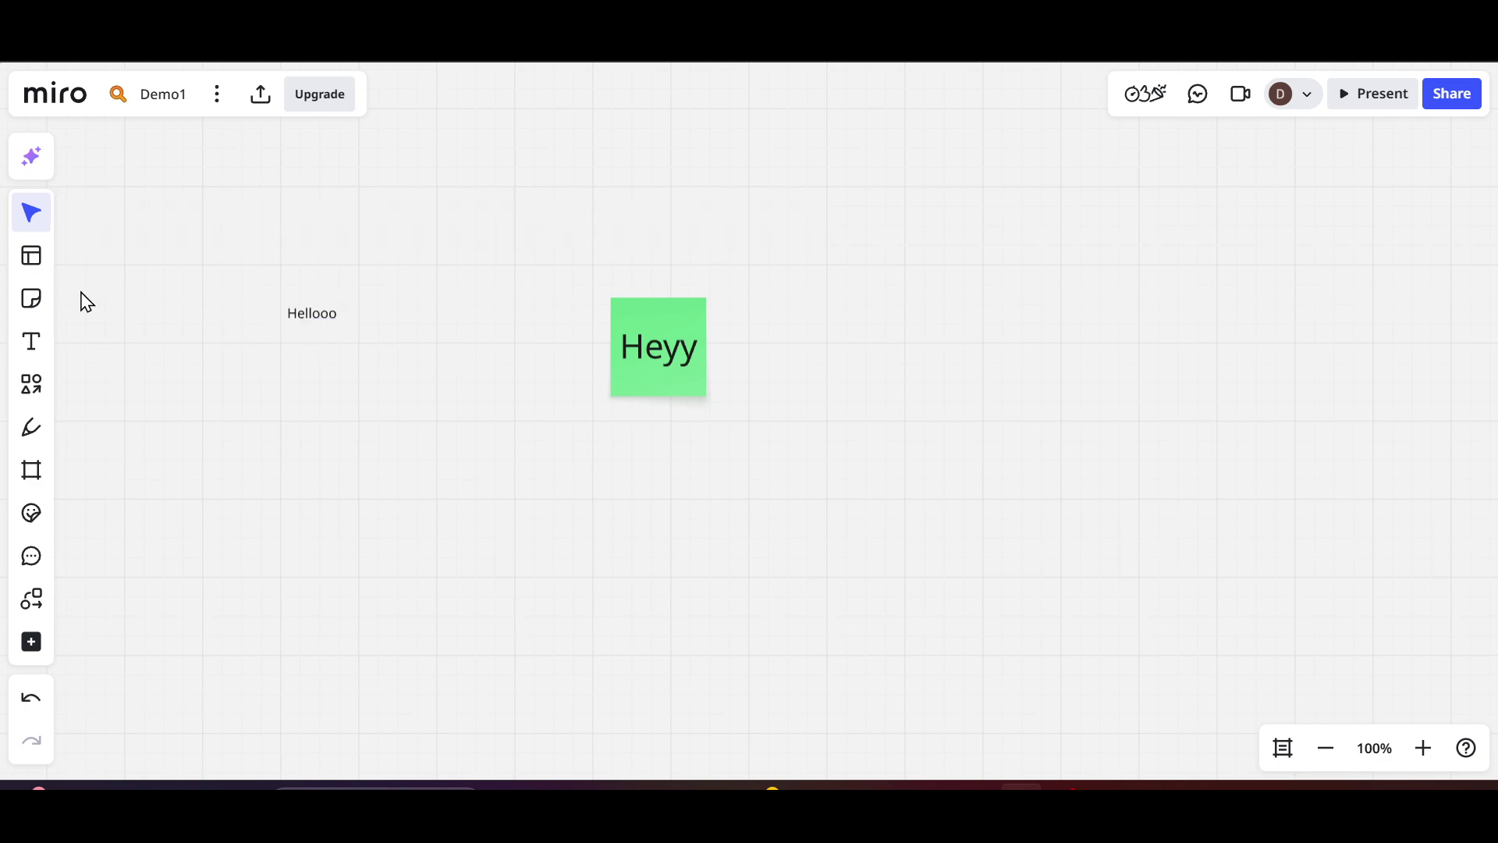
# Step: Look through the full diagramming shape library, including the AWS, UML, Google Cloud and Cisco sets, and close it
pyautogui.click(22, 382)
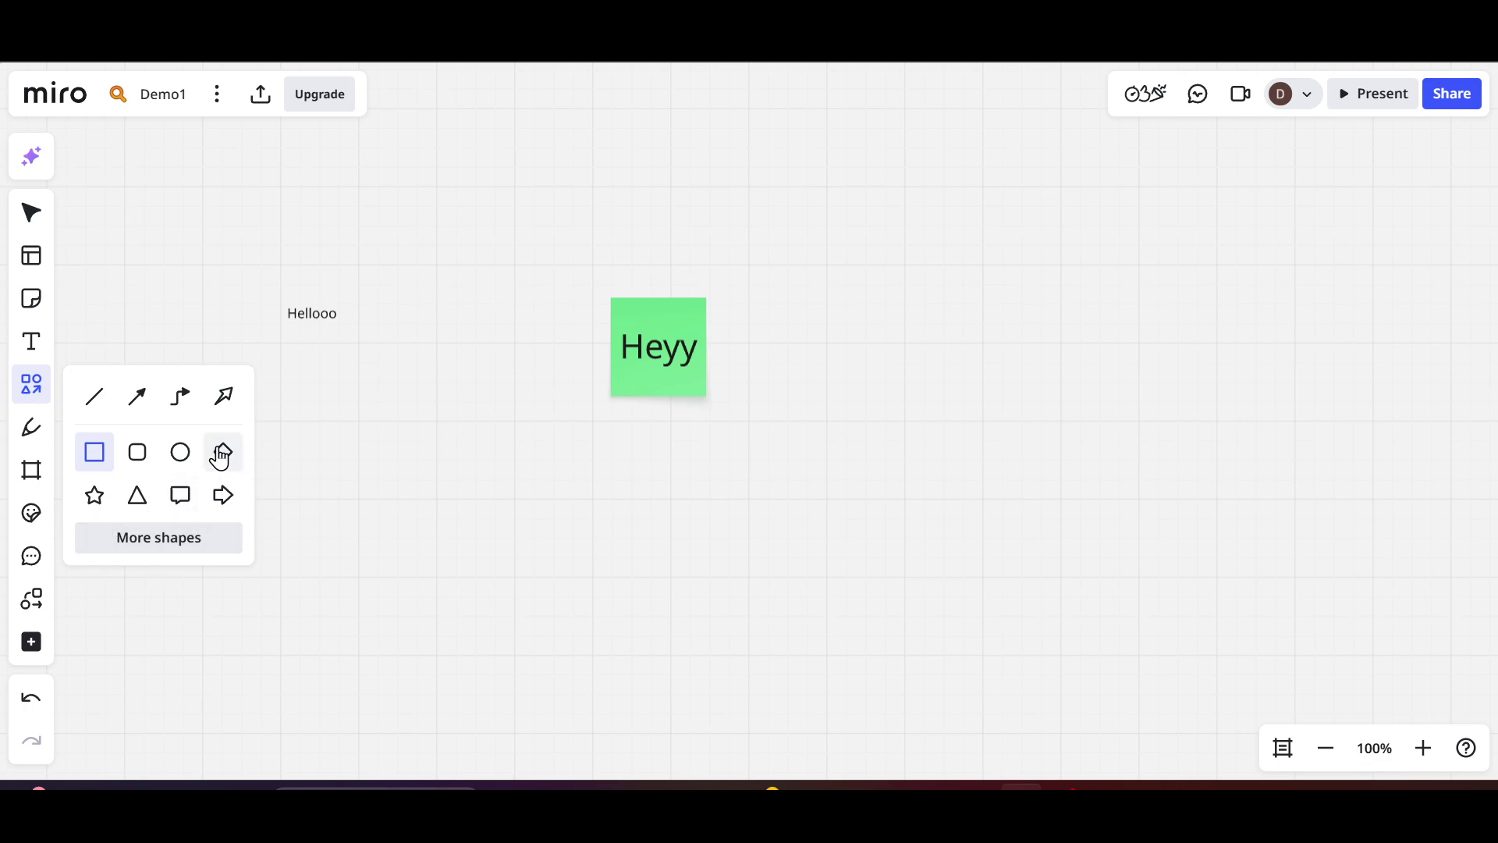
pyautogui.click(167, 549)
pyautogui.scroll(-5, 222, 444)
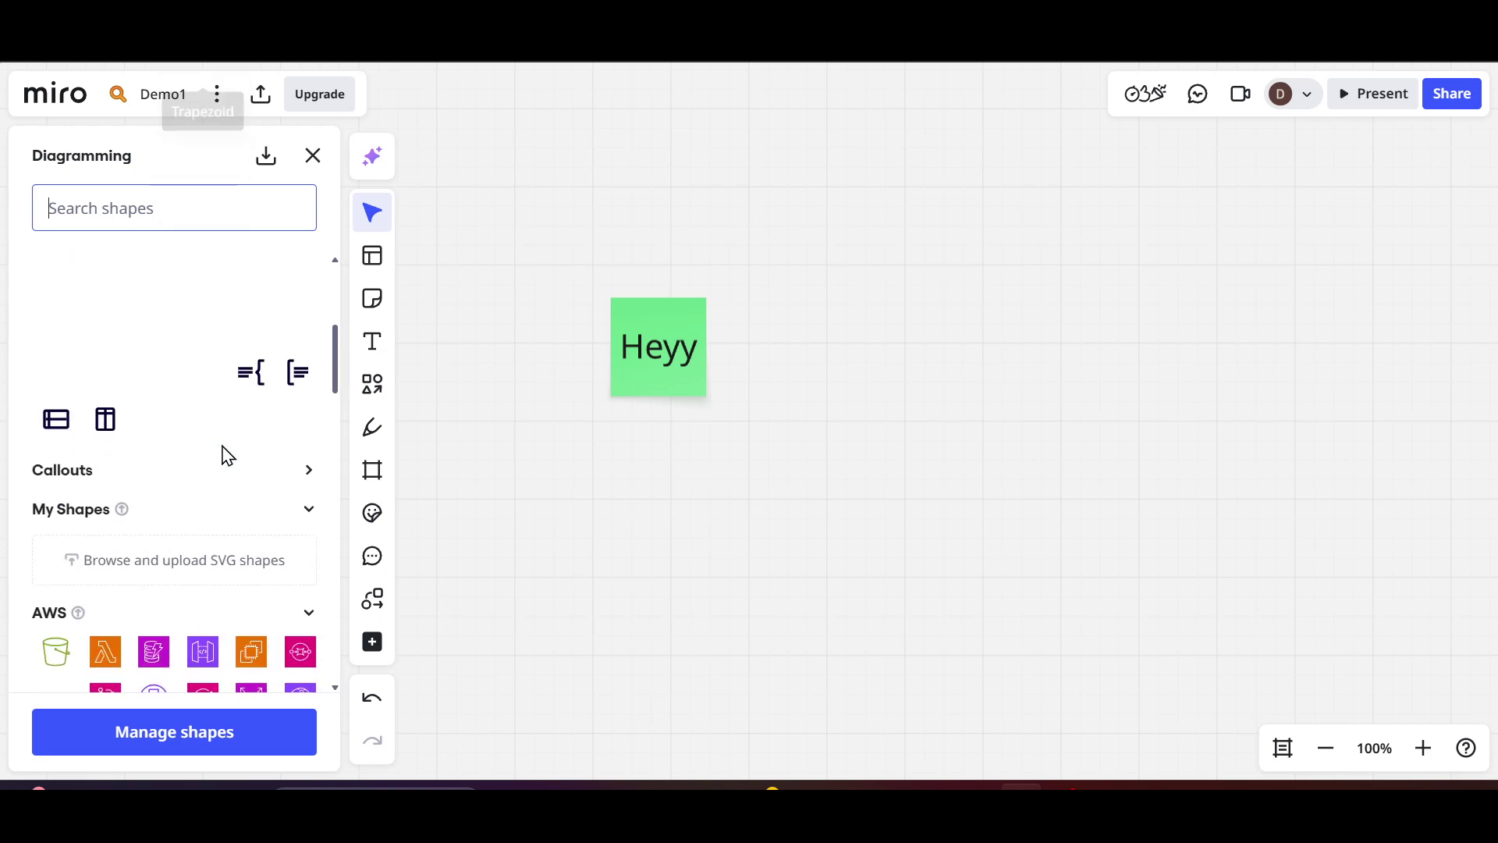
pyautogui.scroll(-5, 226, 454)
pyautogui.scroll(3, 225, 452)
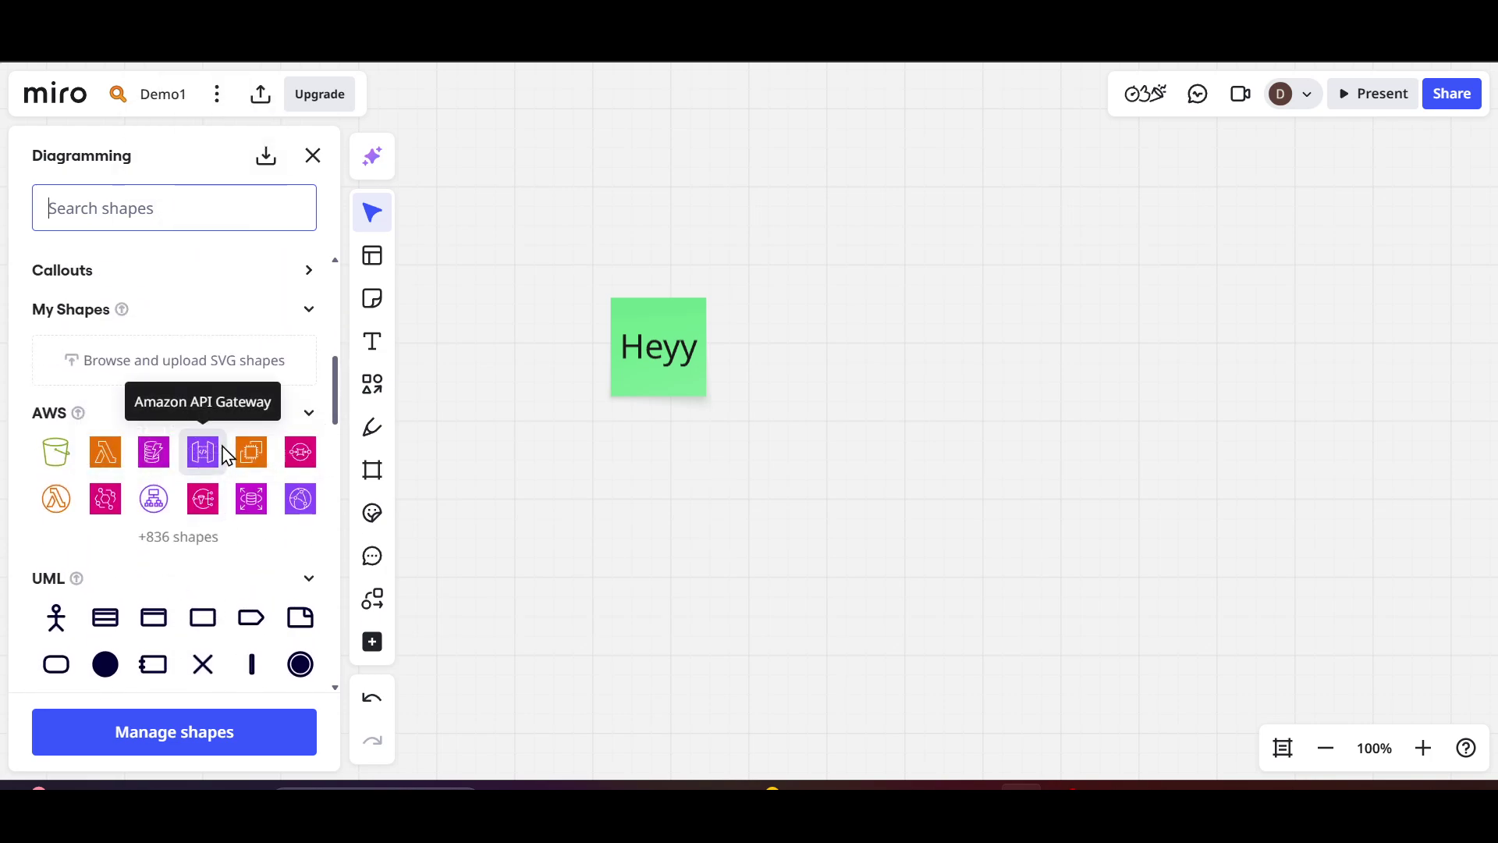
pyautogui.scroll(-15, 226, 455)
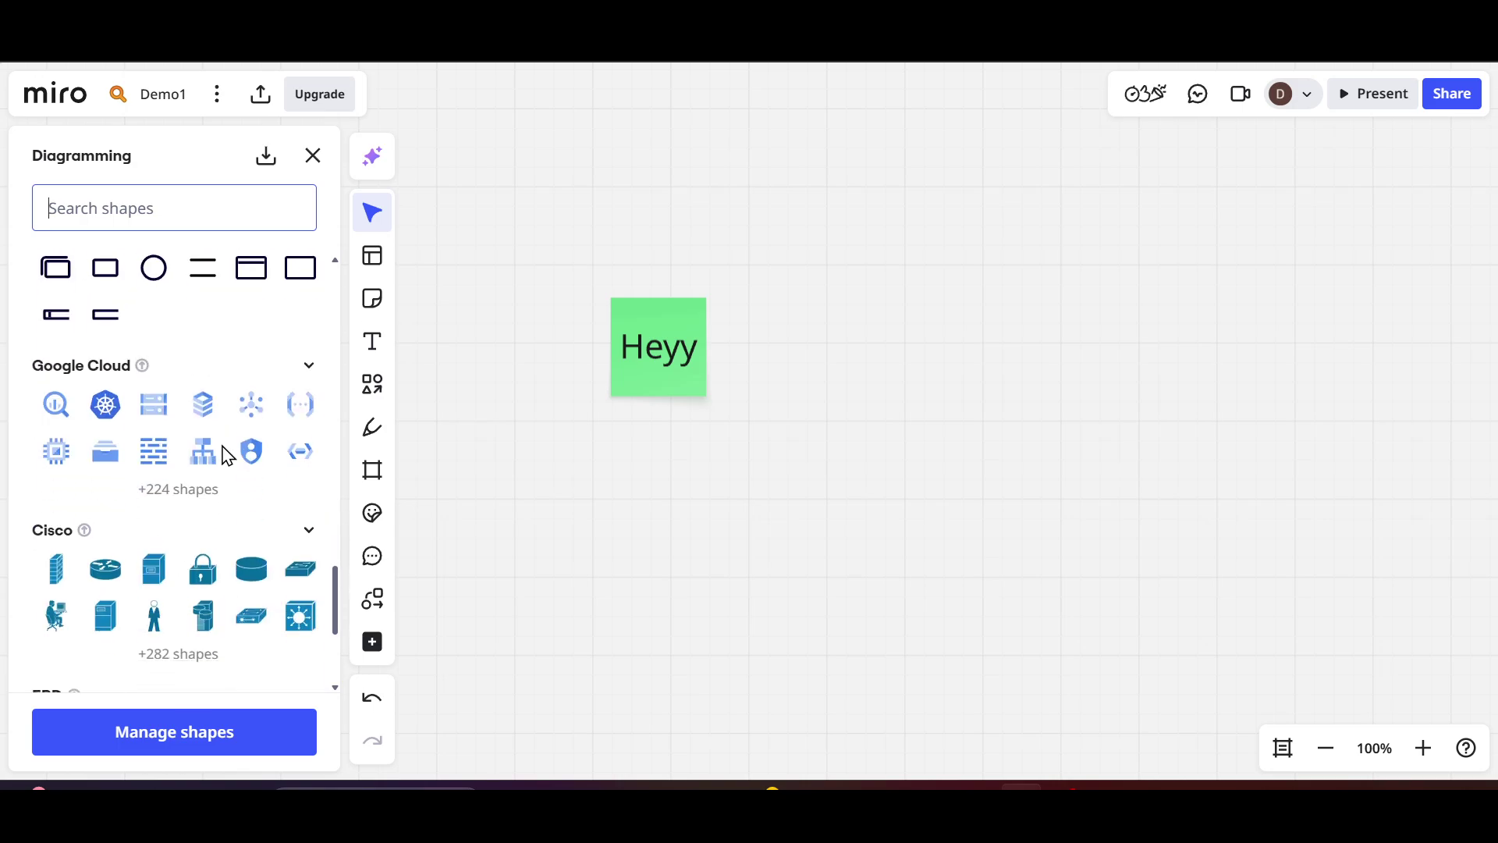
pyautogui.scroll(-1, 226, 455)
pyautogui.click(313, 156)
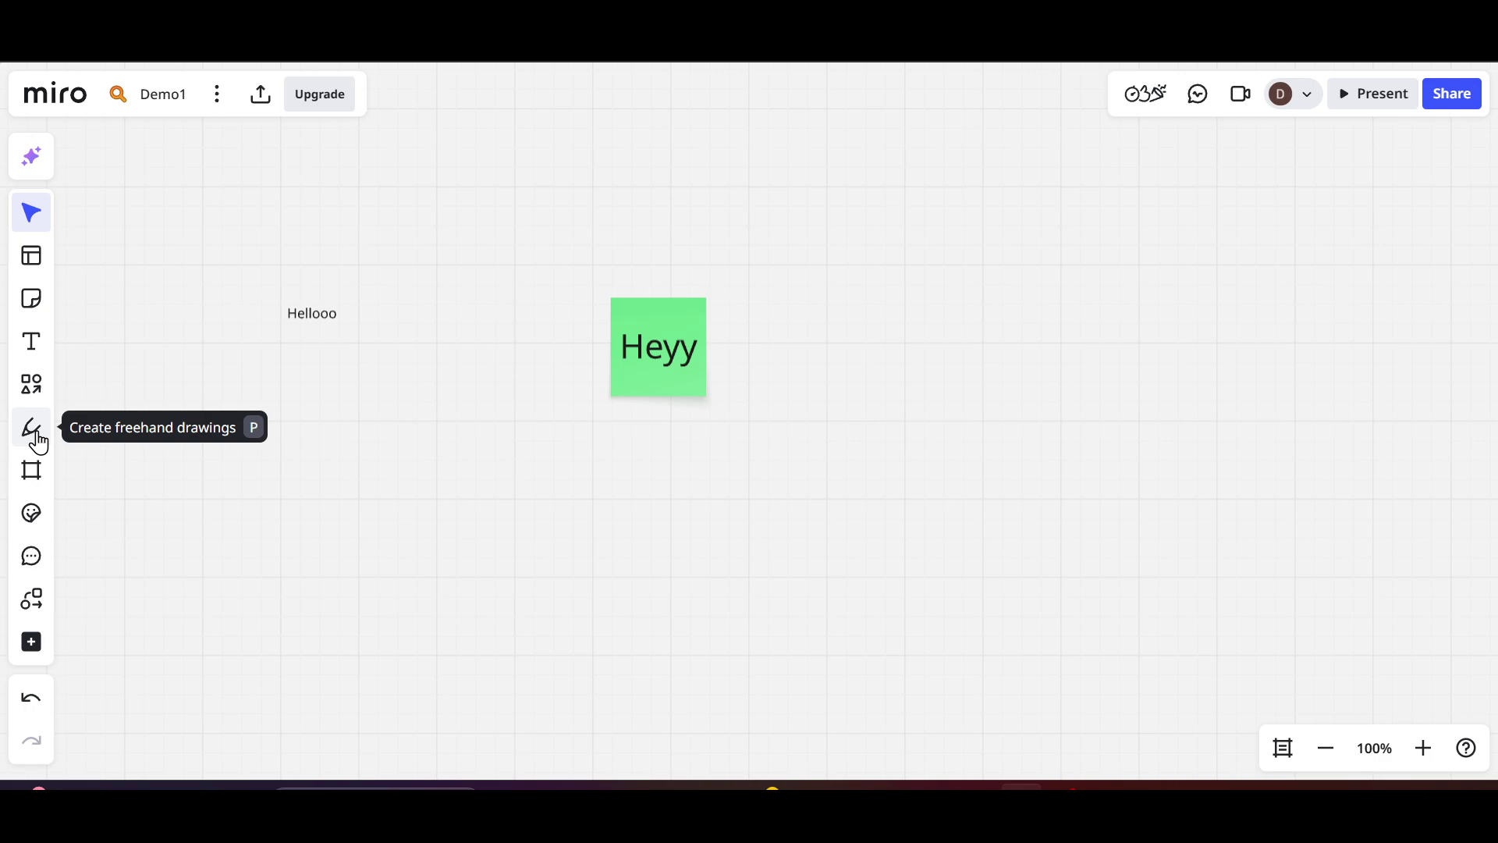
# Step: Draw a looping freehand pen line on the canvas below the "Hellooo" text and the sticky note
pyautogui.click(36, 433)
pyautogui.moveTo(359, 458)
pyautogui.mouseDown()
pyautogui.moveTo(502, 539)
pyautogui.moveTo(468, 485)
pyautogui.moveTo(538, 605)
pyautogui.moveTo(681, 569)
pyautogui.mouseUp()
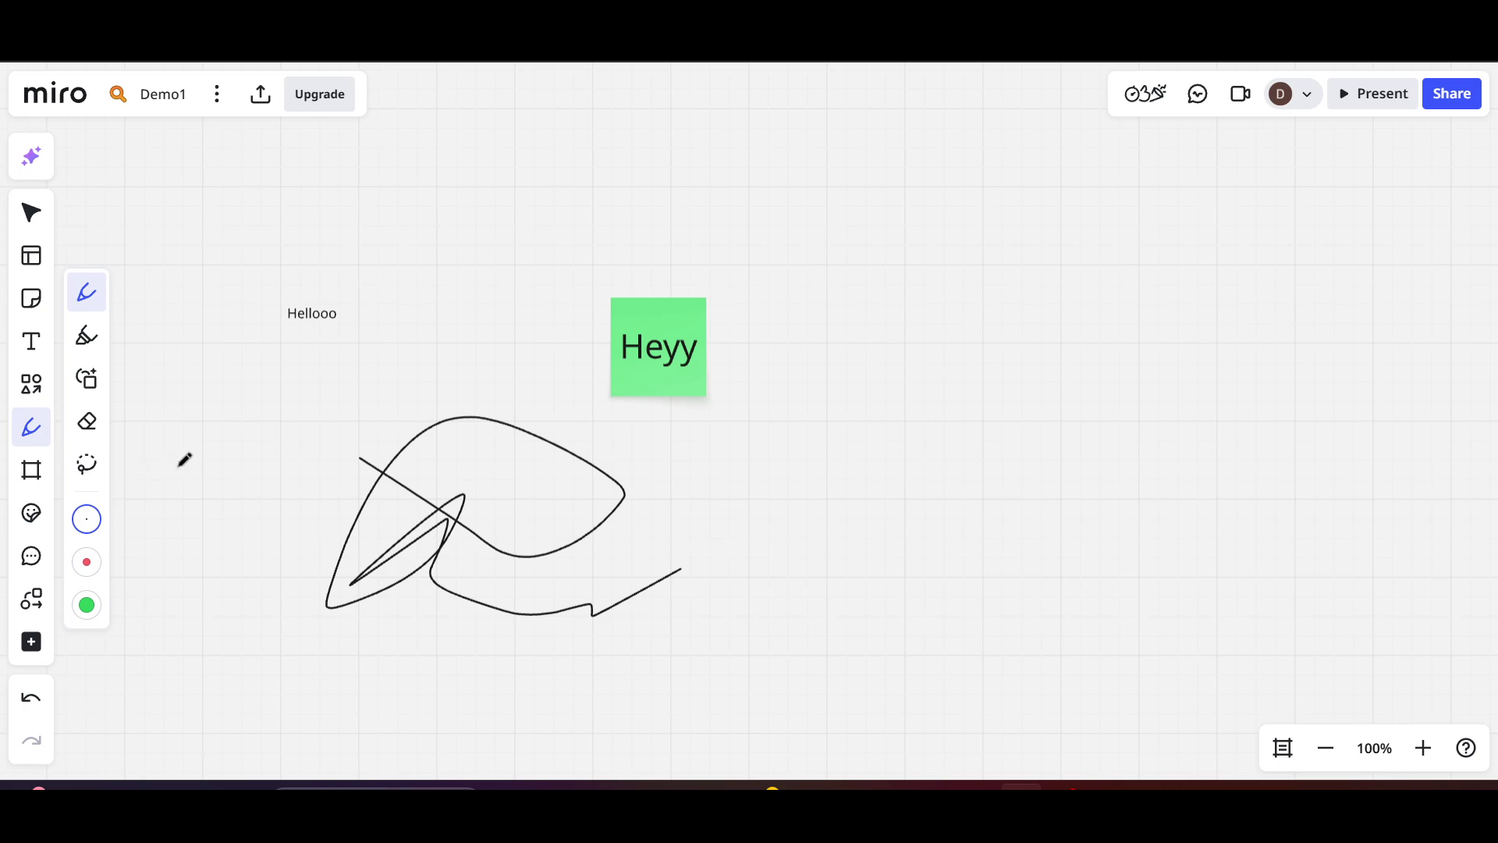
# Step: Place a blank custom-ratio frame on the board below the "Hellooo" text, over the freehand pen line
pyautogui.click(31, 472)
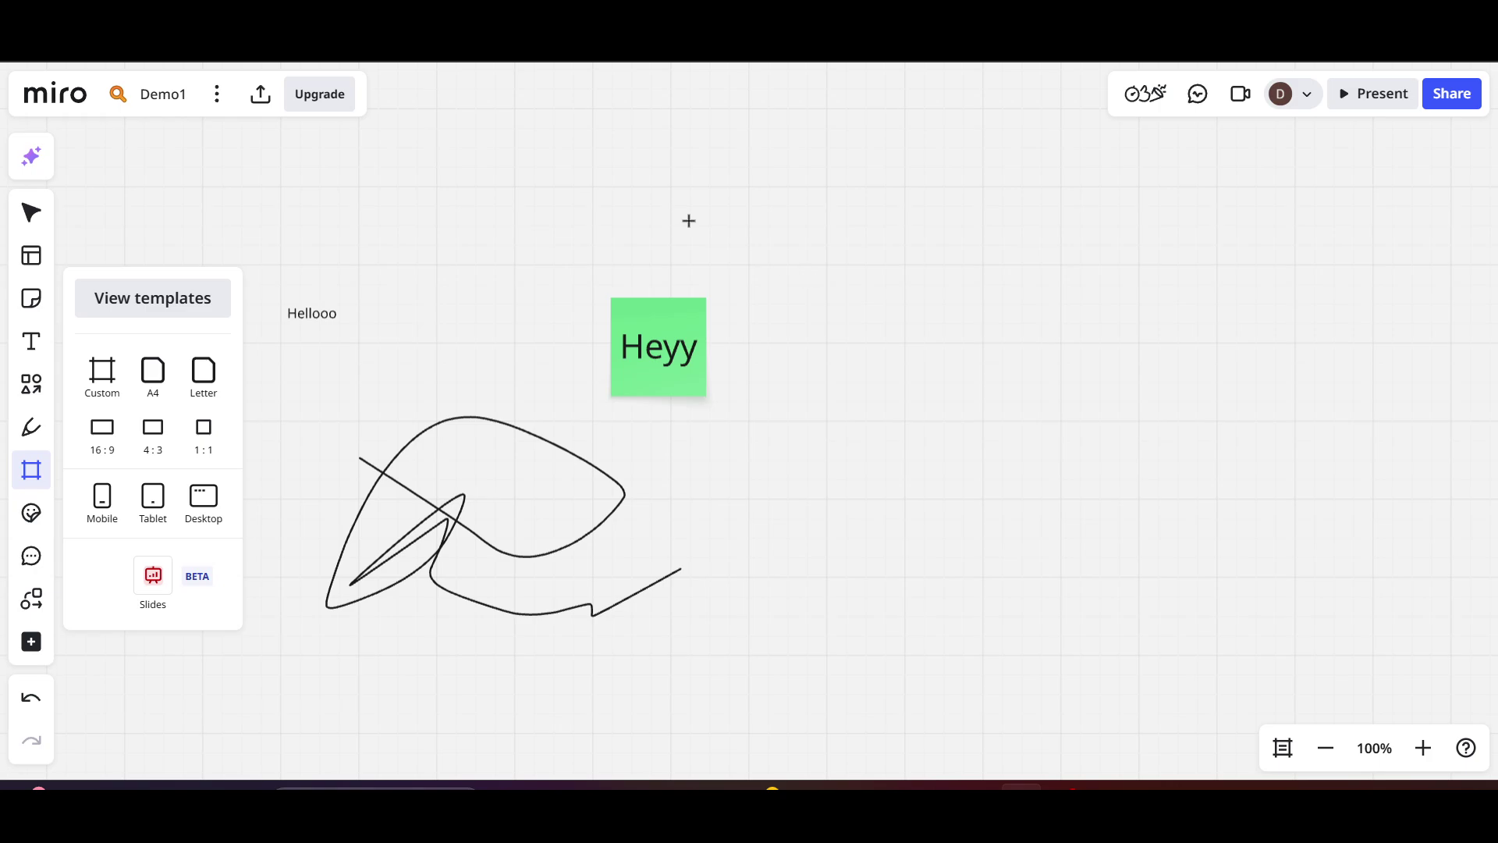
pyautogui.click(273, 650)
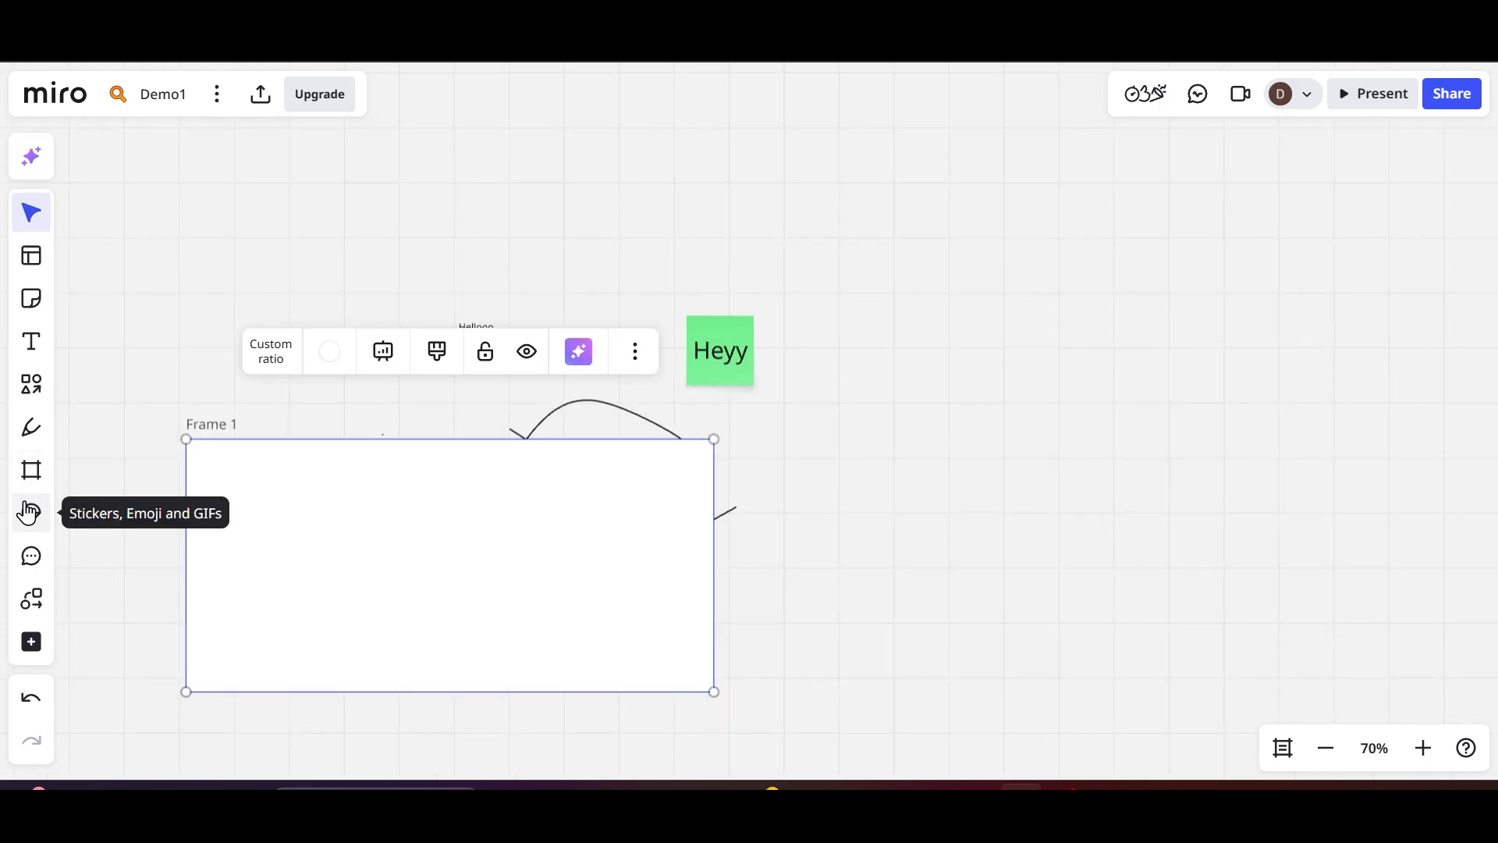
# Step: Look through the stickers, emojis and GIFs library, including the full set of People emojis, and close it
pyautogui.click(30, 513)
pyautogui.scroll(-3, 279, 363)
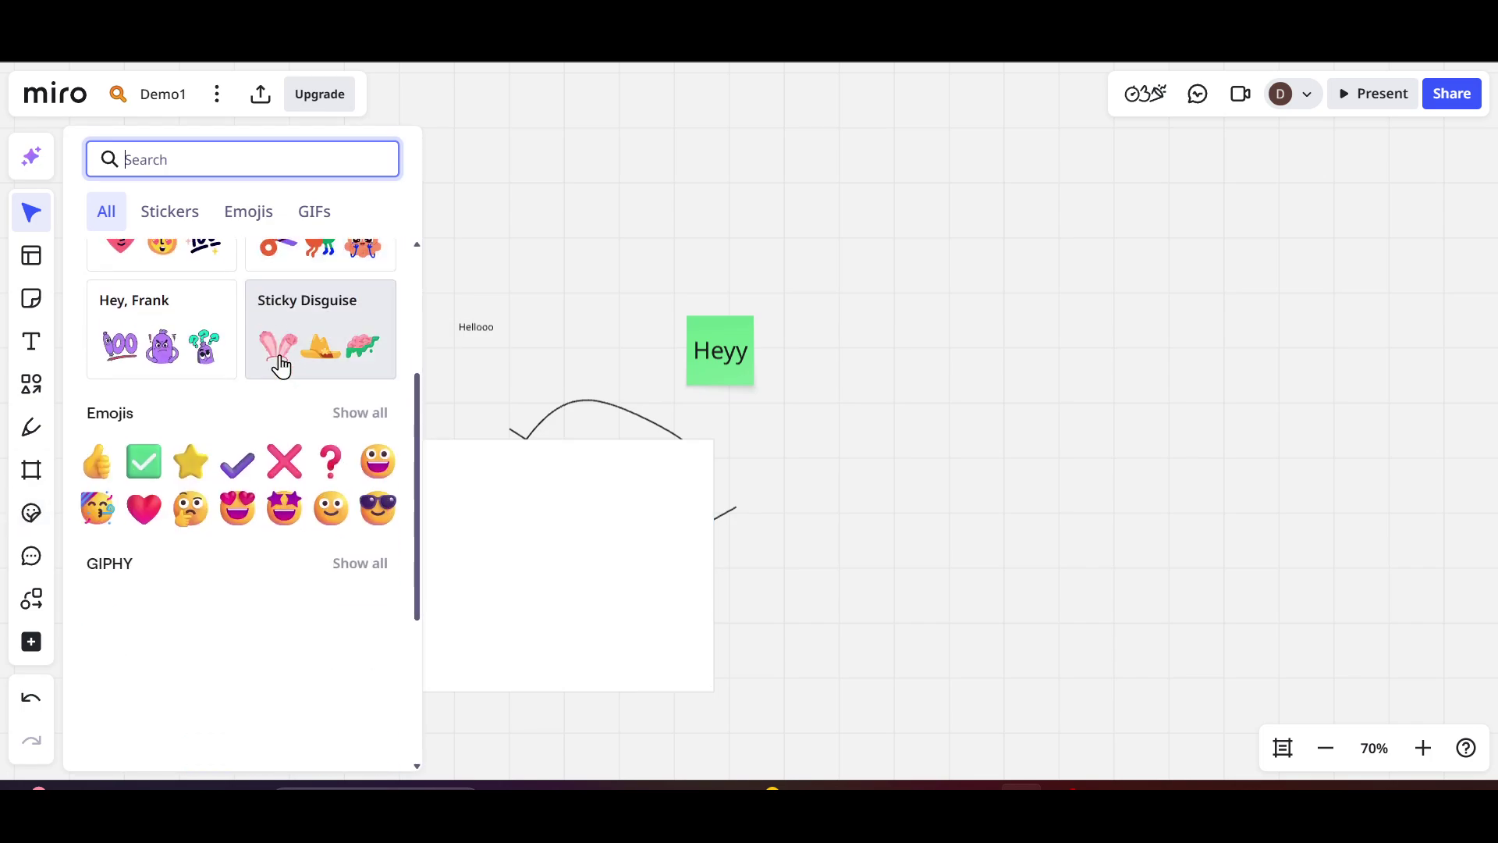
pyautogui.scroll(-5, 281, 365)
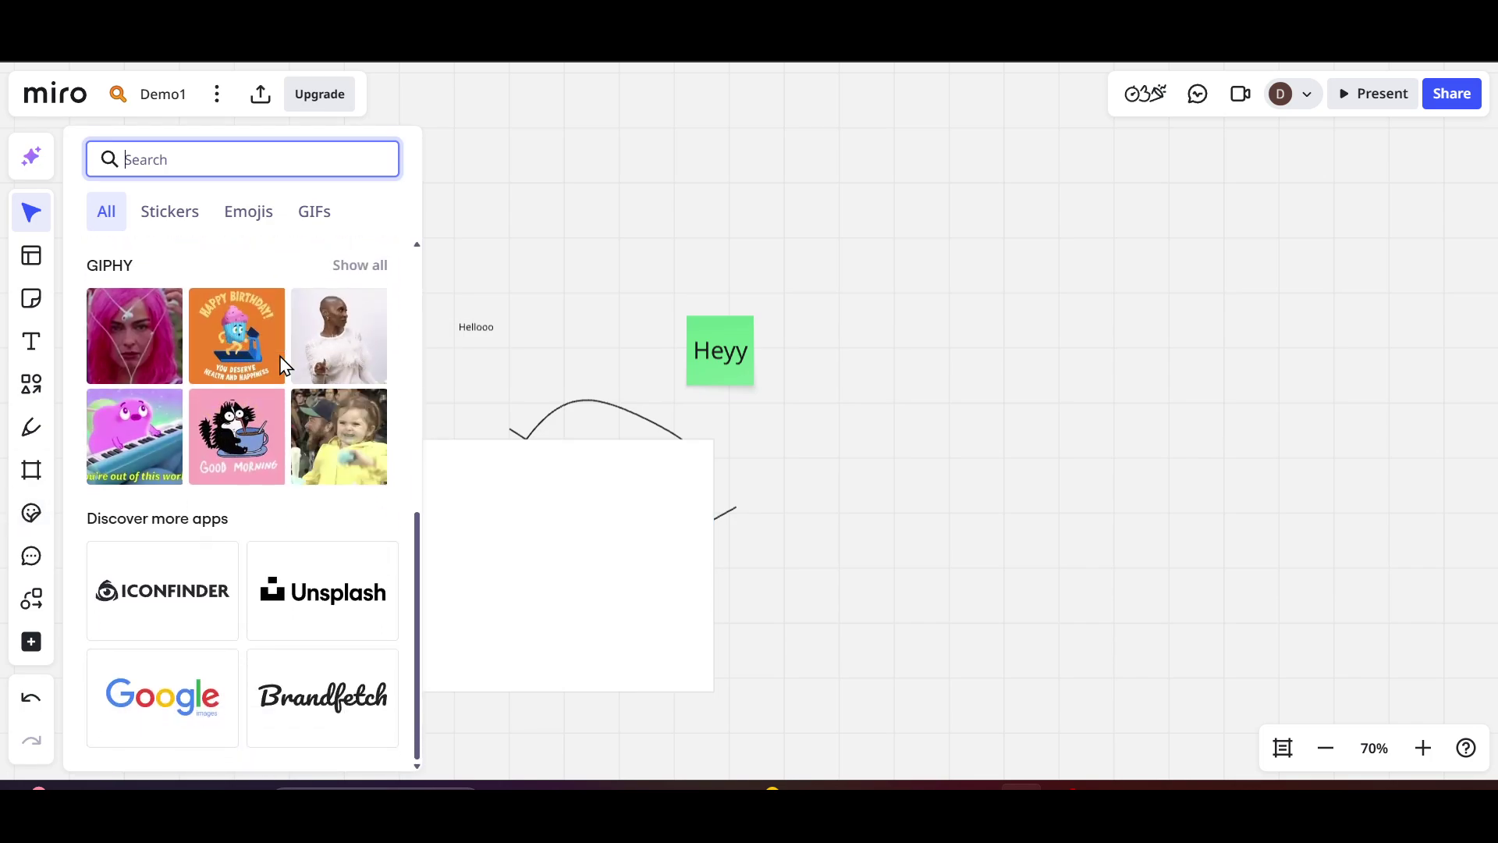
pyautogui.scroll(6, 281, 363)
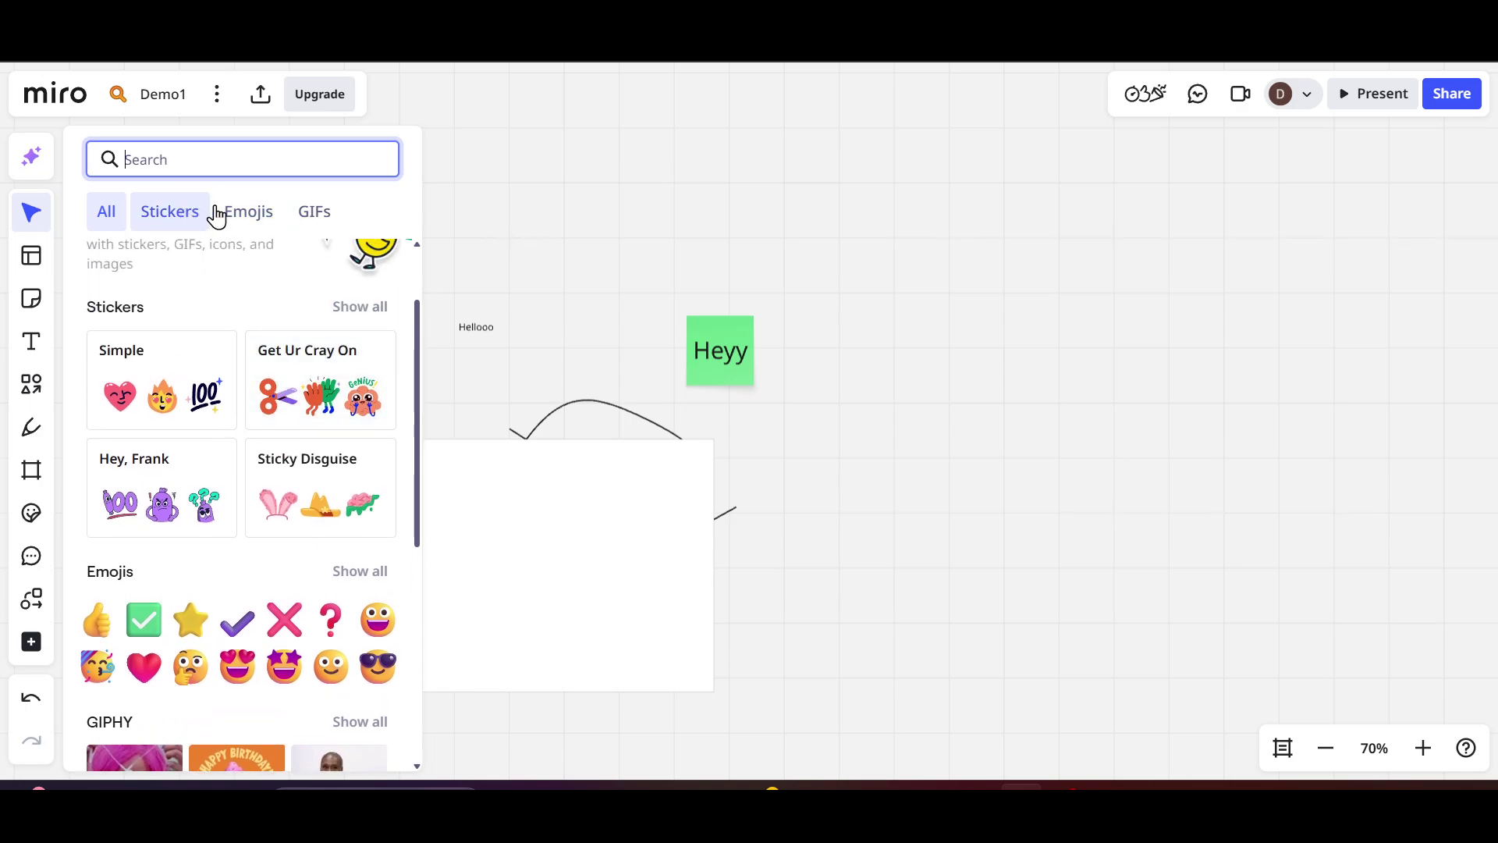
pyautogui.click(268, 214)
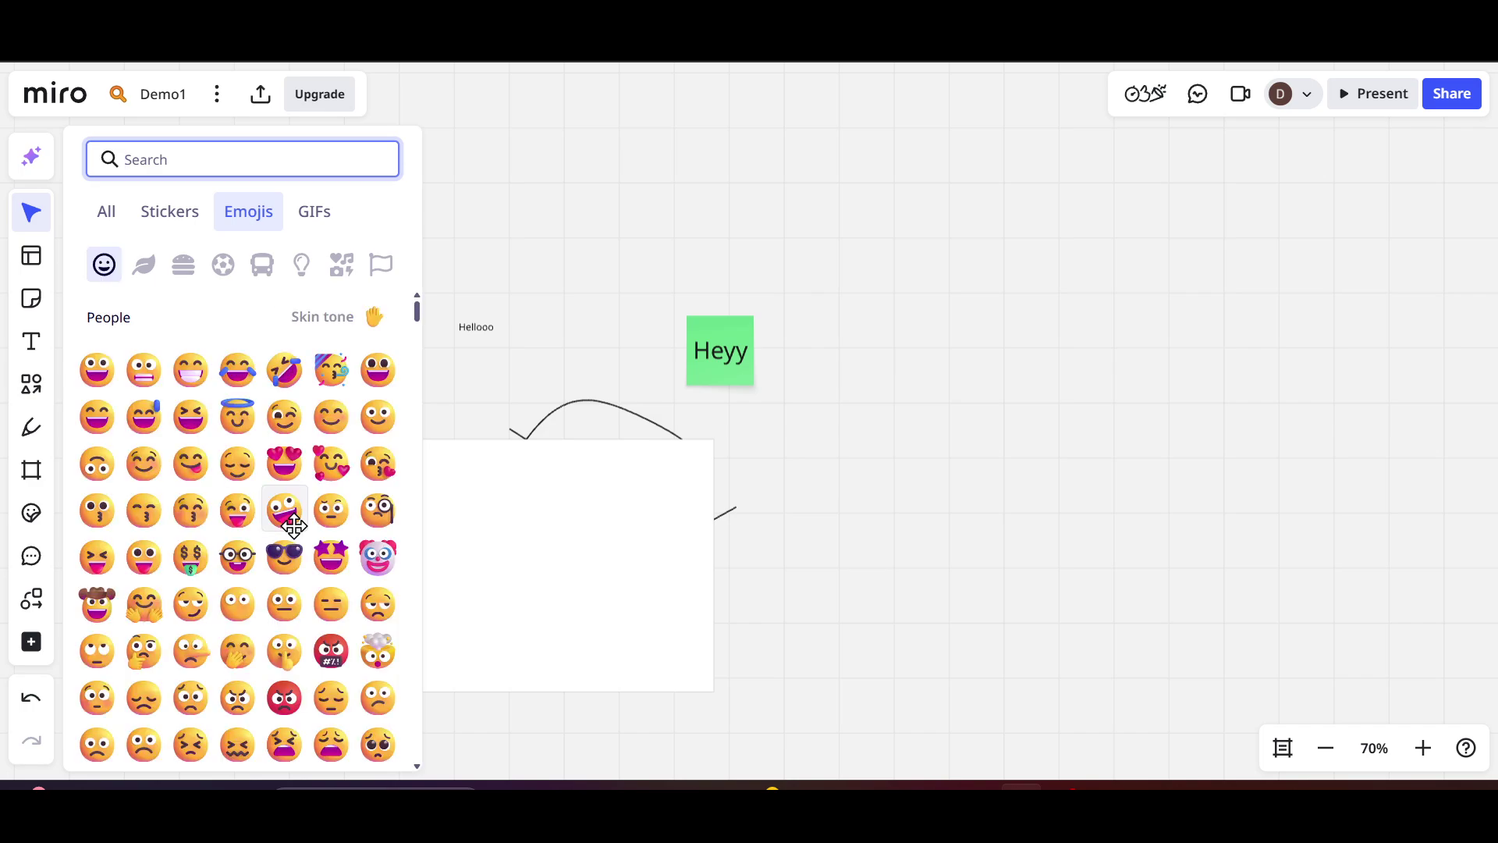
pyautogui.scroll(-5, 295, 523)
pyautogui.scroll(-10, 293, 525)
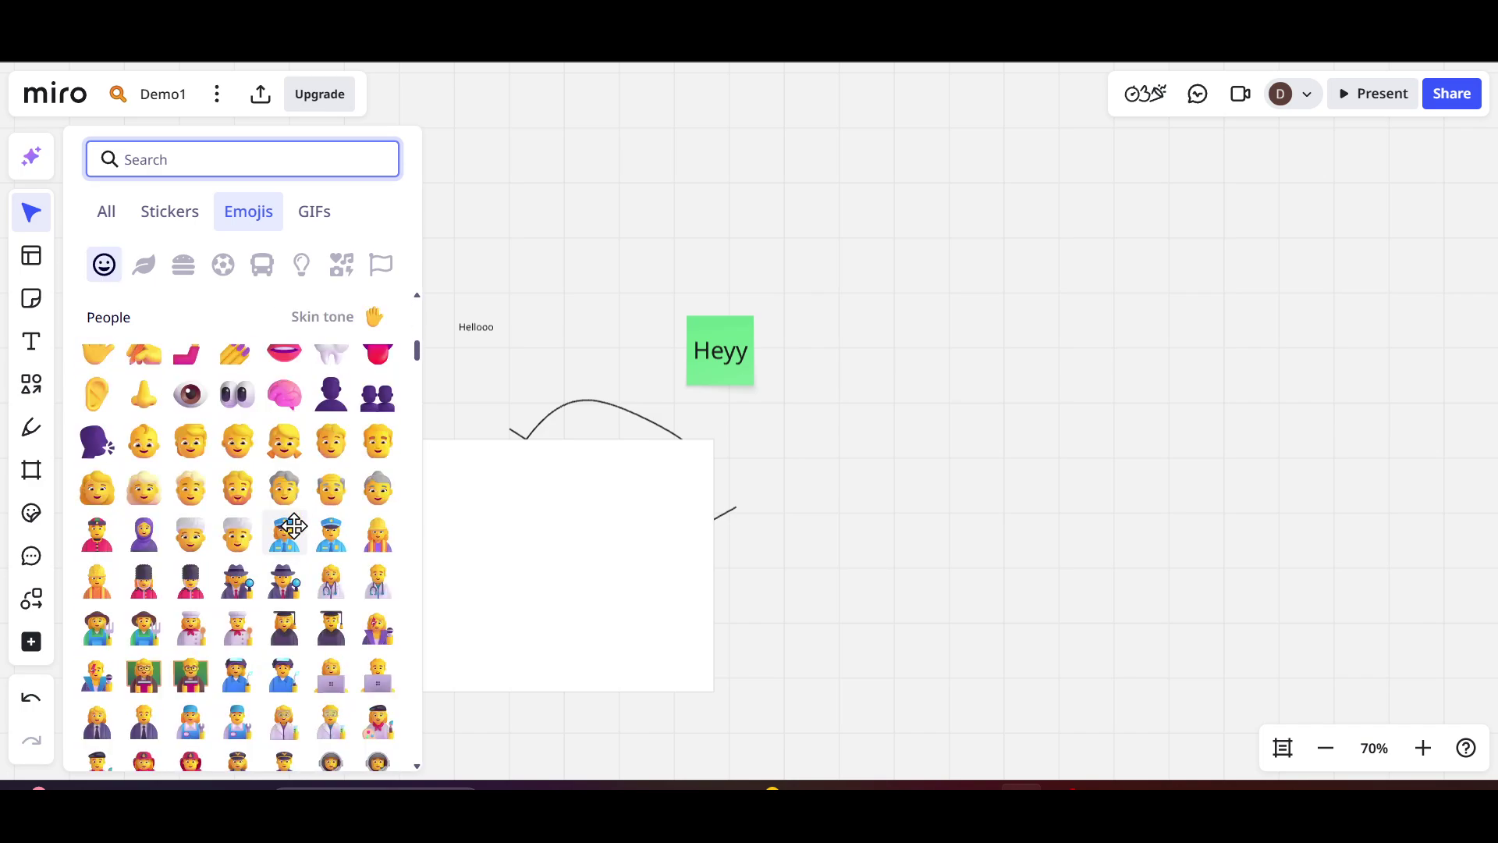
pyautogui.click(564, 202)
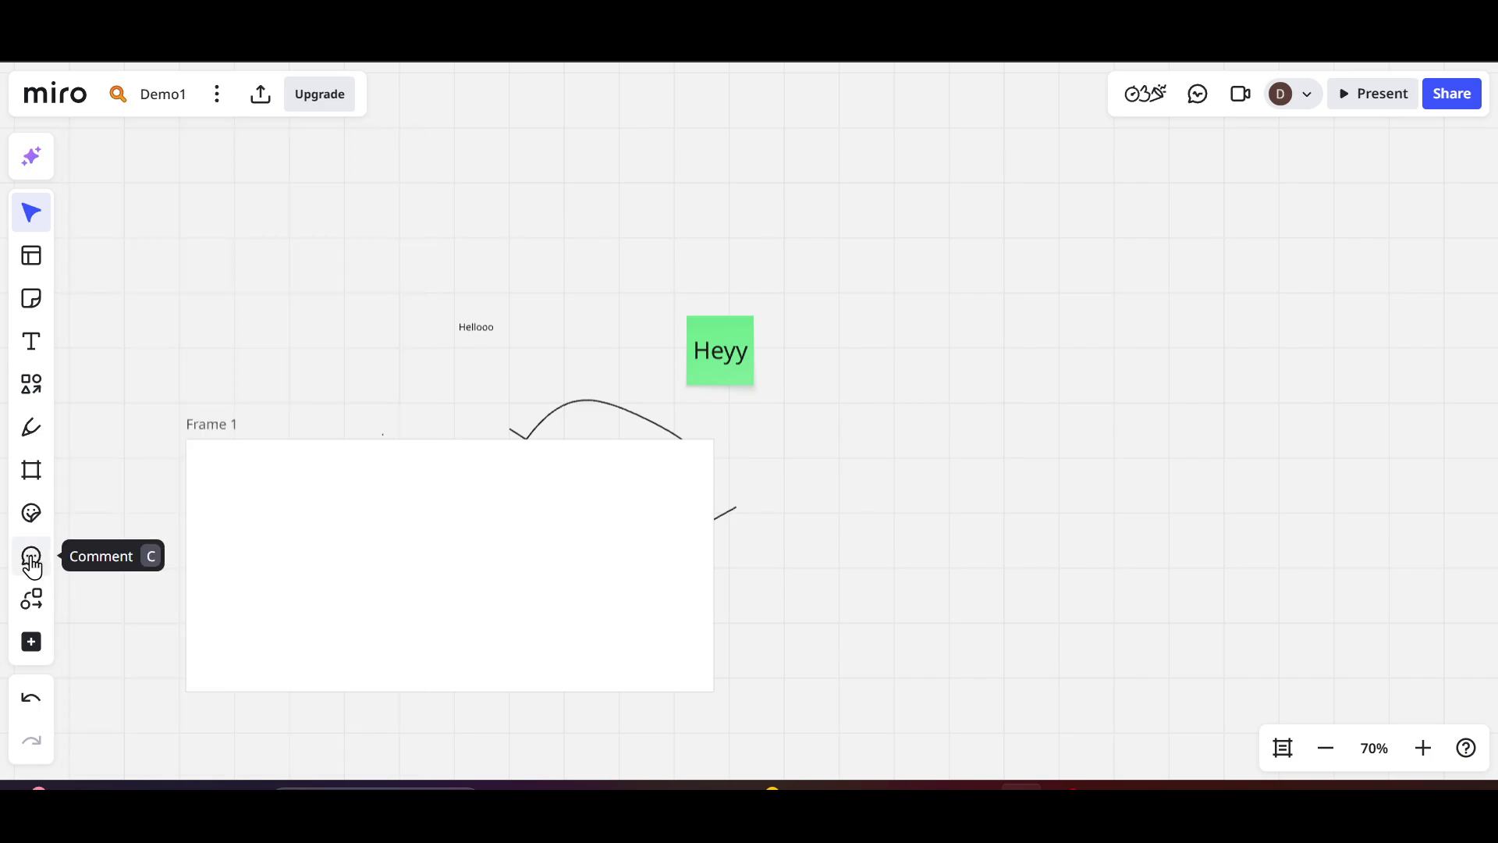
# Step: Look through the list of additional board tools, including the Essentials group, and close it
pyautogui.click(32, 655)
pyautogui.scroll(-5, 226, 561)
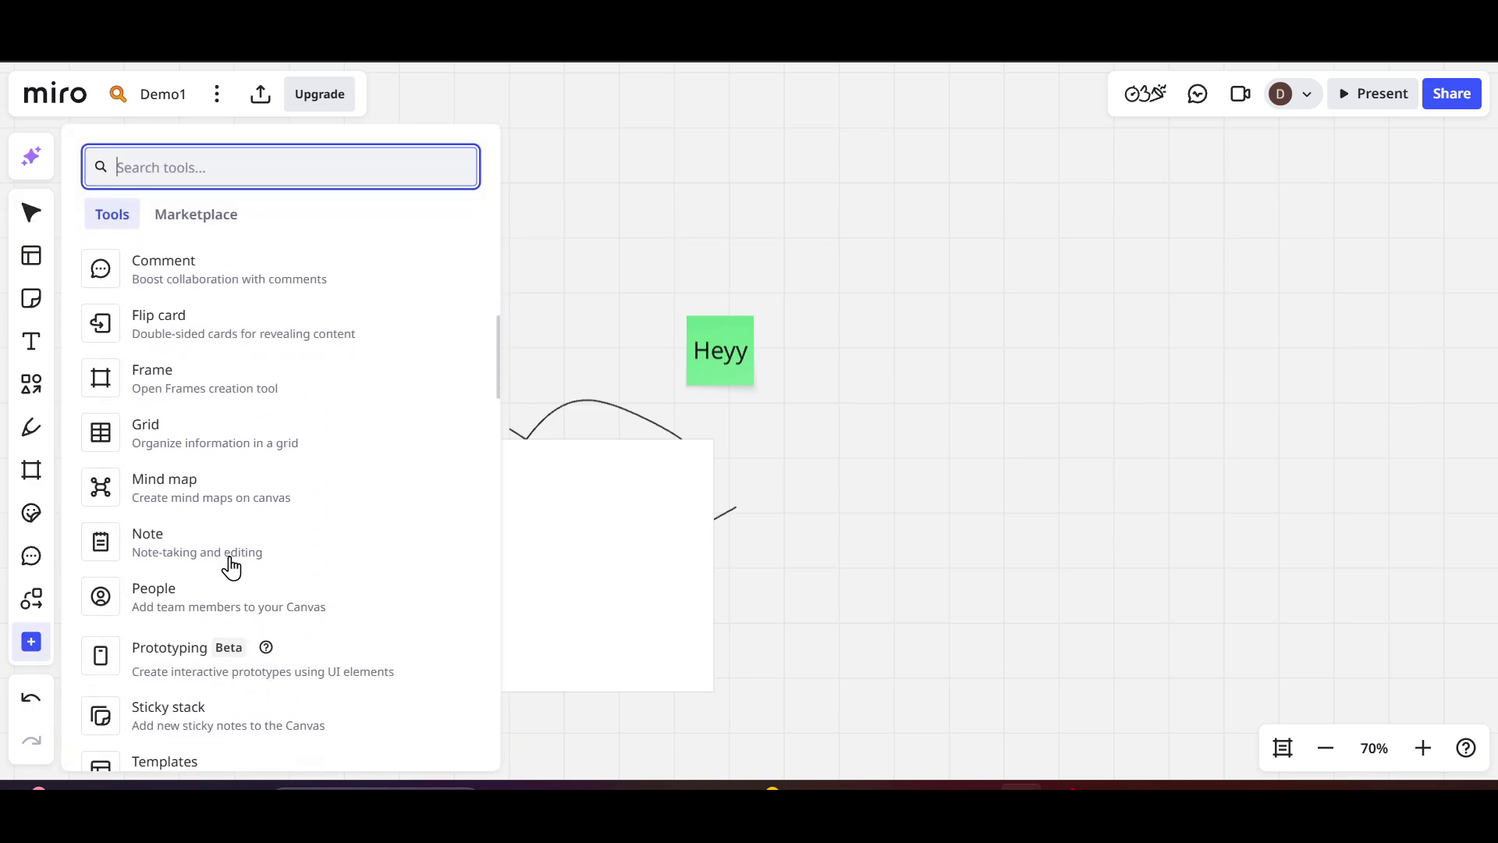
pyautogui.scroll(-8, 231, 567)
pyautogui.scroll(15, 235, 567)
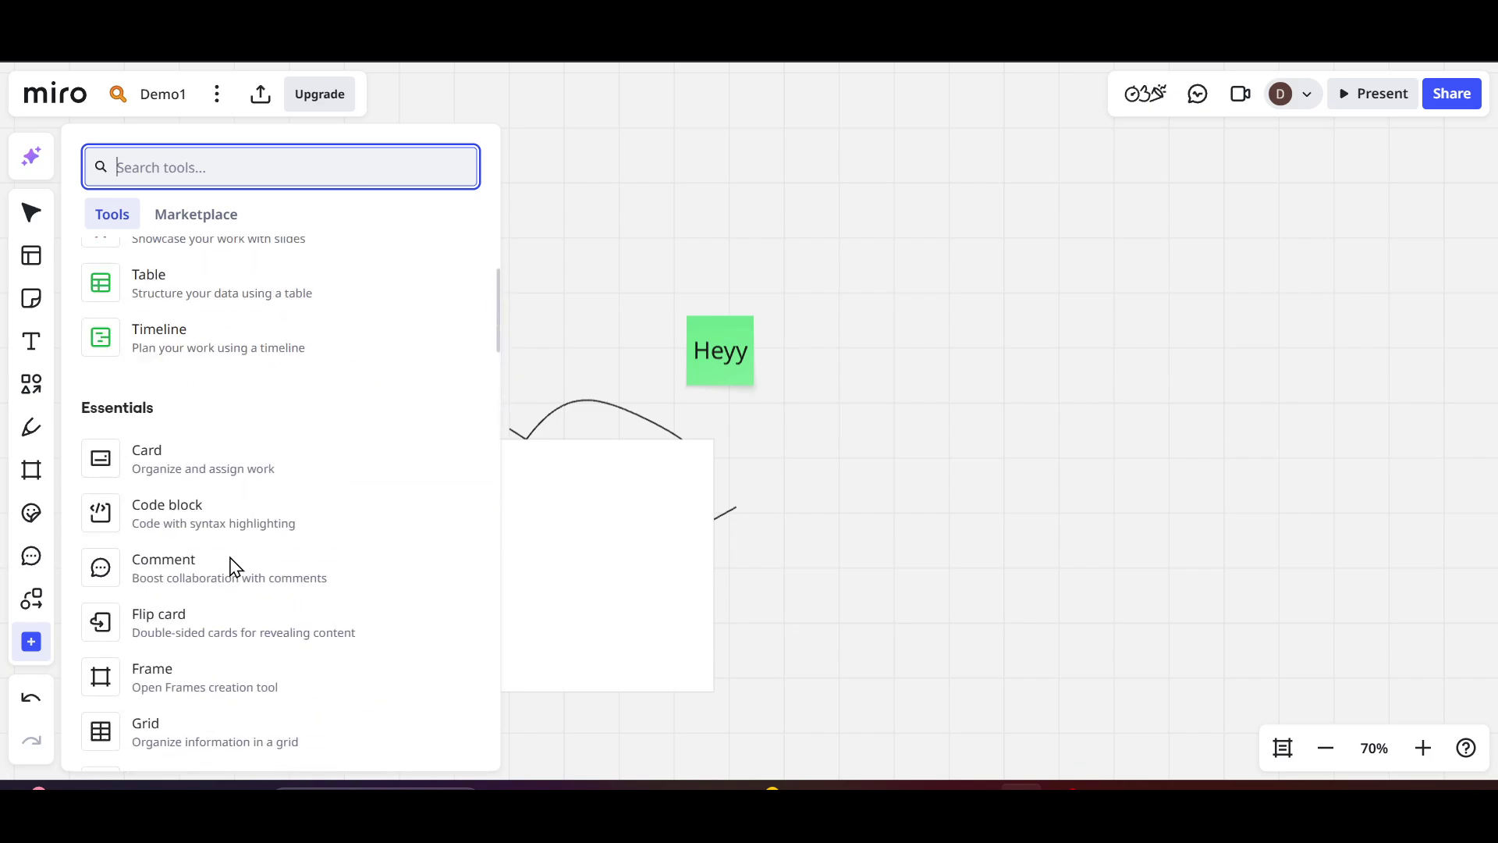
pyautogui.click(639, 264)
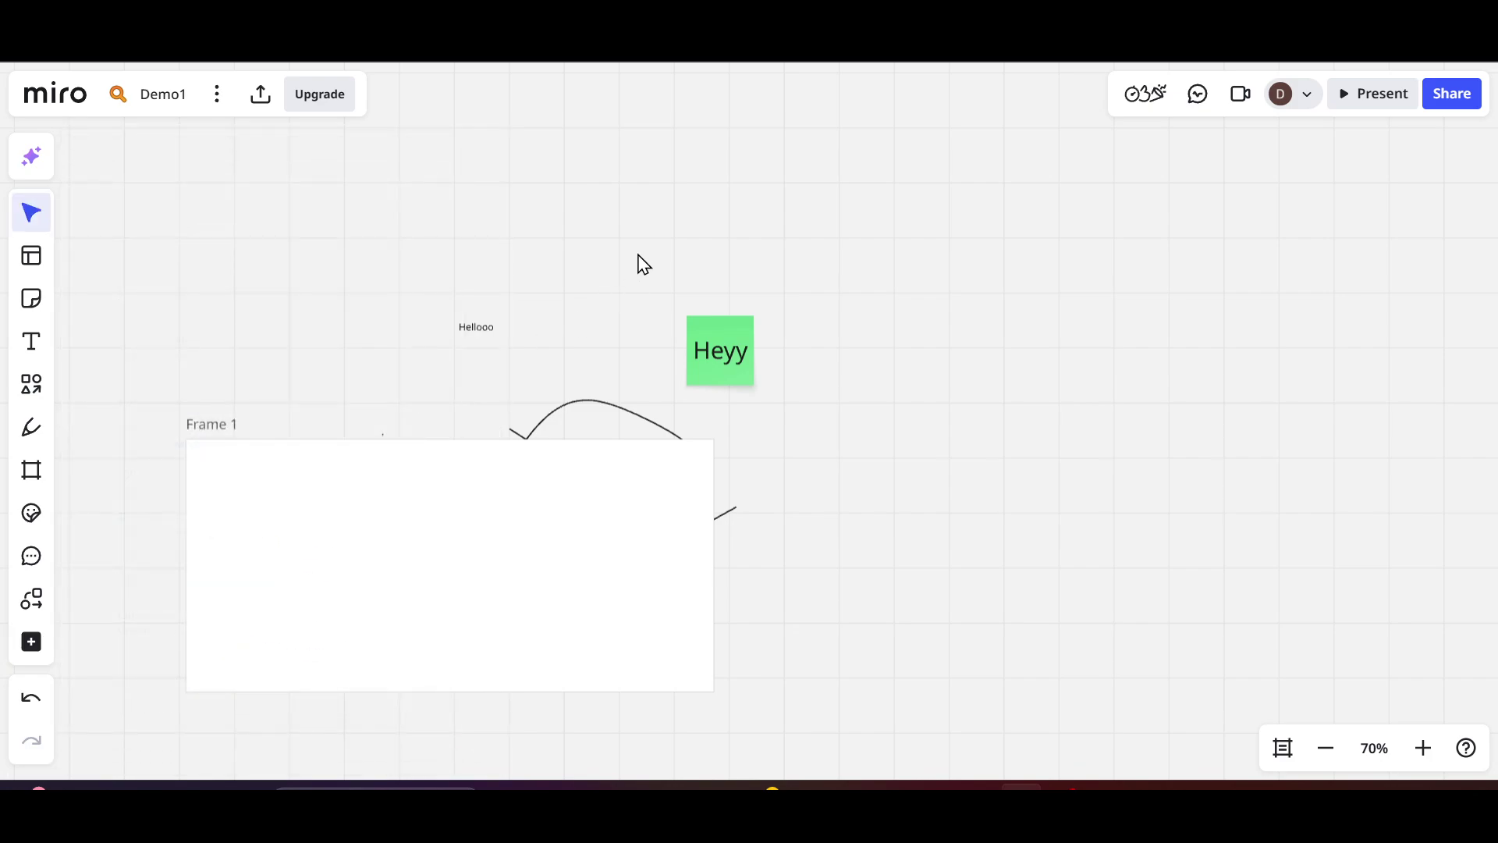